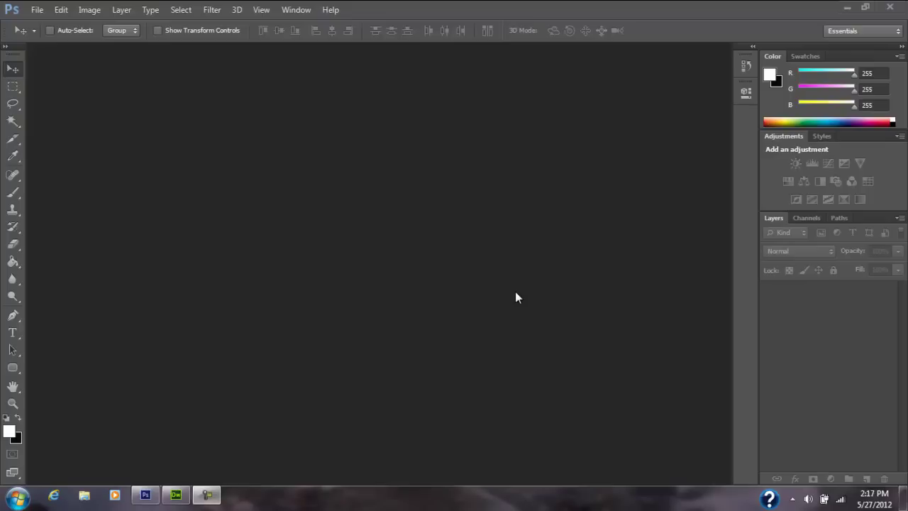
Create a new white 900 × 50 pixel document.
left_click(37, 9)
left_click(42, 24)
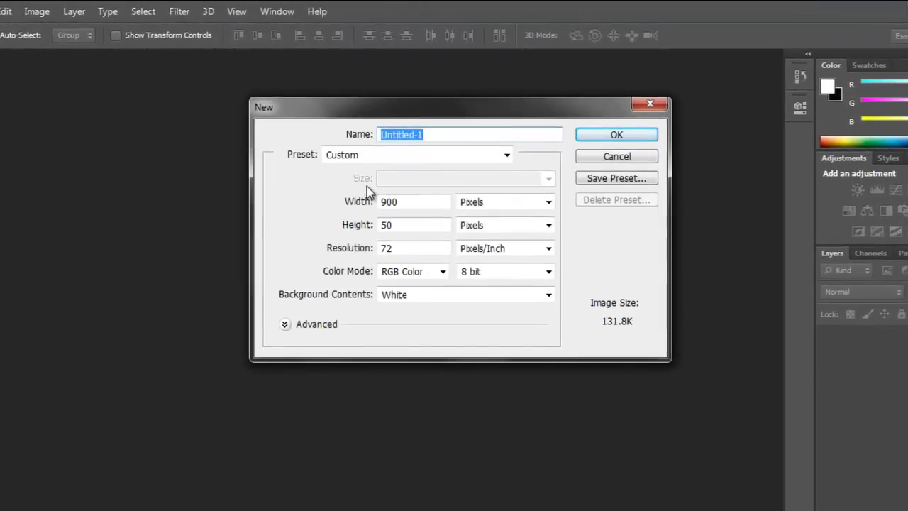
left_click(584, 135)
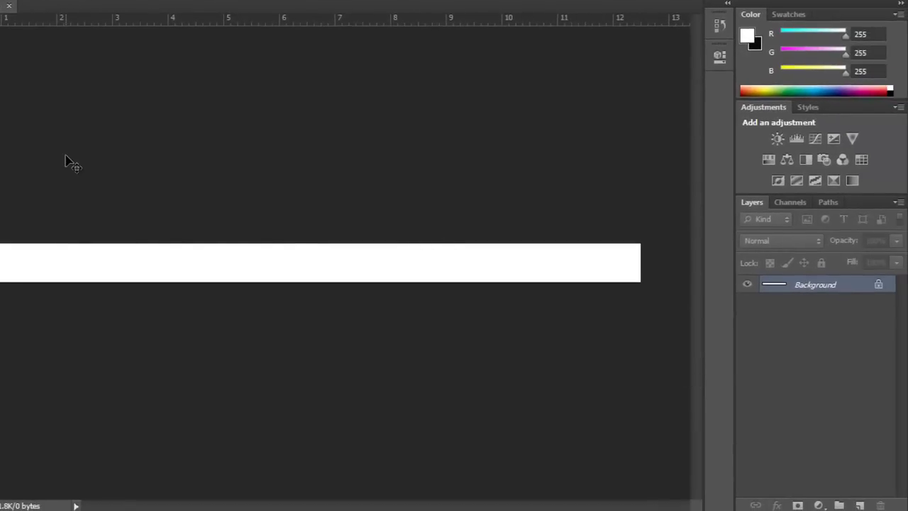
Convert the locked Background to a smart object, then rasterize it into an editable layer.
right_click(836, 284)
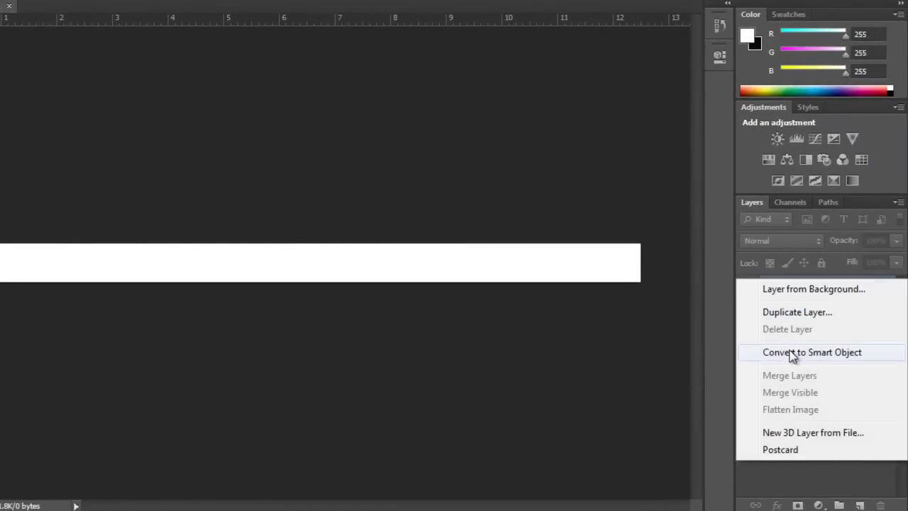
left_click(850, 356)
right_click(812, 291)
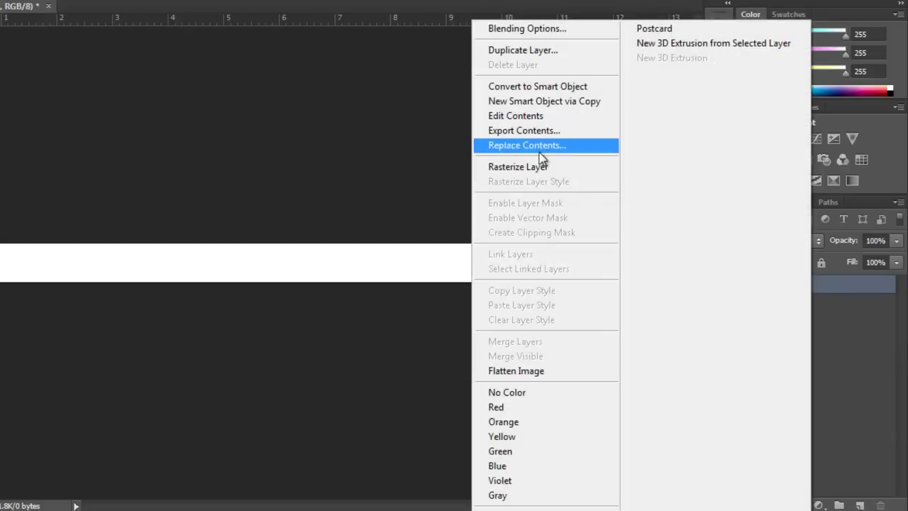
left_click(543, 166)
Add a reversed Gradient Overlay to Layer 0 and open its gradient for editing.
double_click(847, 287)
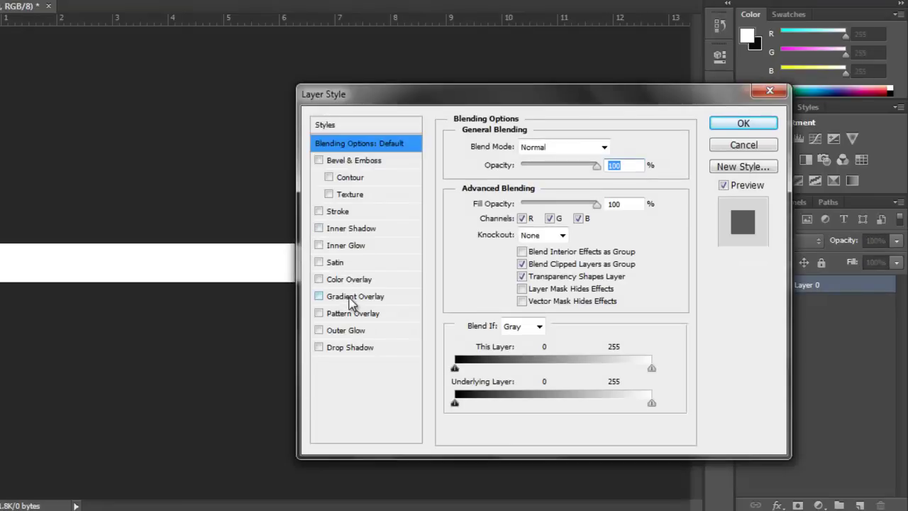
left_click(354, 296)
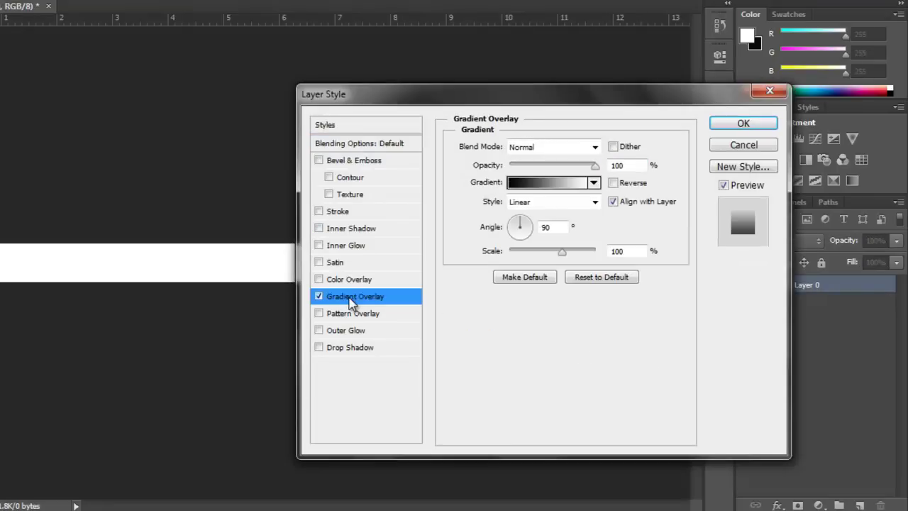
left_click(613, 183)
left_click(593, 183)
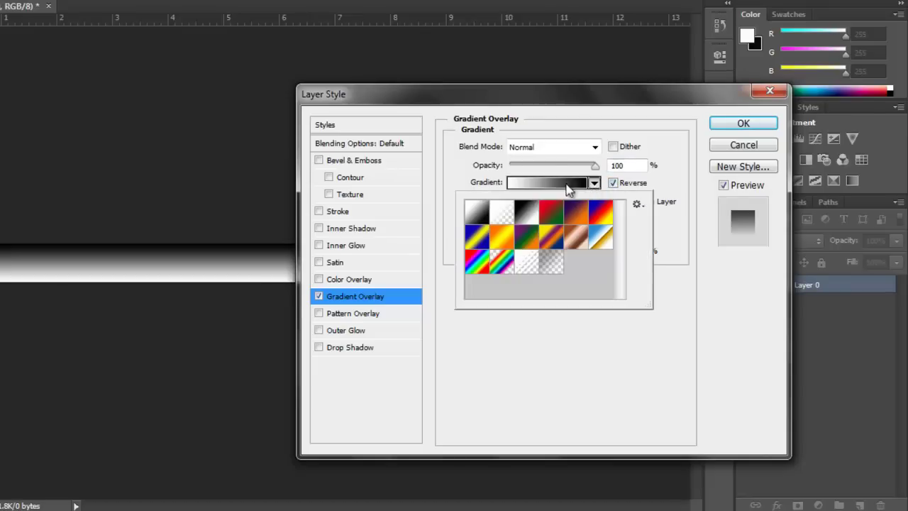
left_click(567, 185)
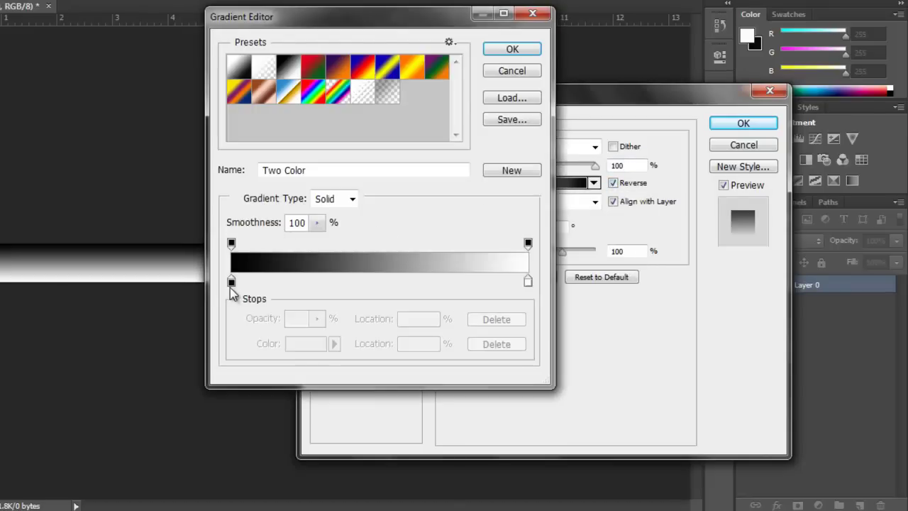
Set the gradient stops to near-black and 2b2b2b and apply the overlay.
left_click(231, 280)
double_click(231, 281)
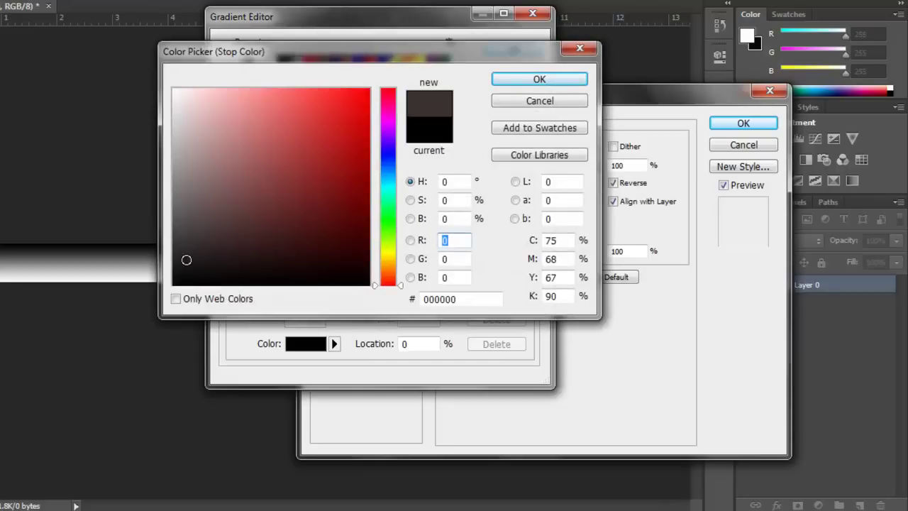
mouse_move(182, 259)
left_mouse_down()
mouse_move(166, 263)
mouse_move(157, 282)
left_mouse_up()
left_click(558, 81)
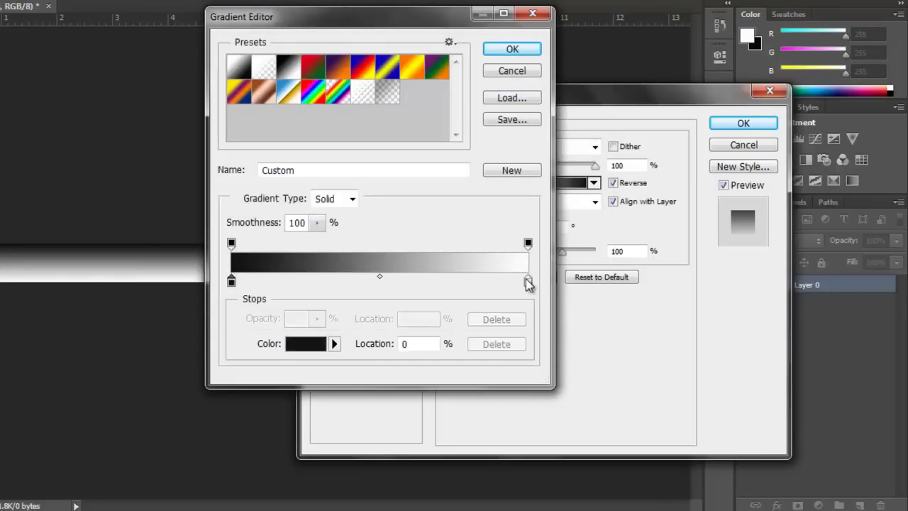
left_click(527, 282)
double_click(528, 283)
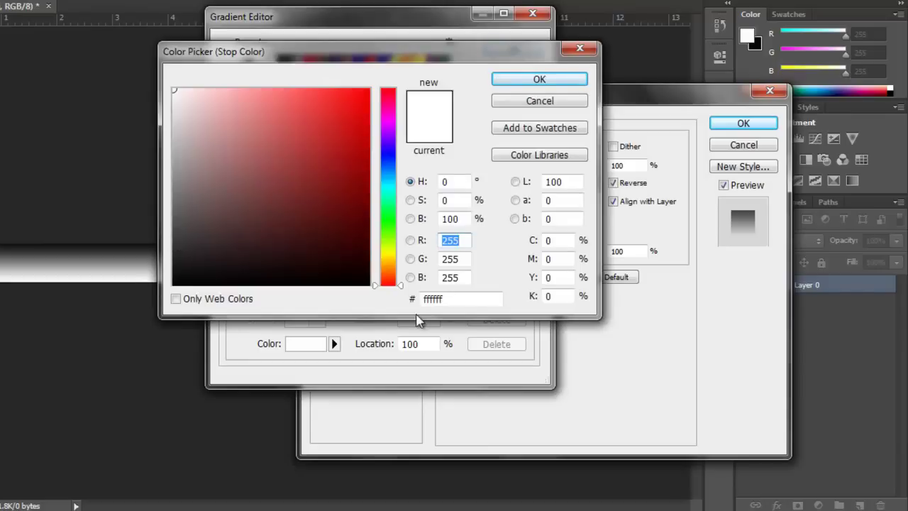
left_click(473, 299)
type("2b2b2b")
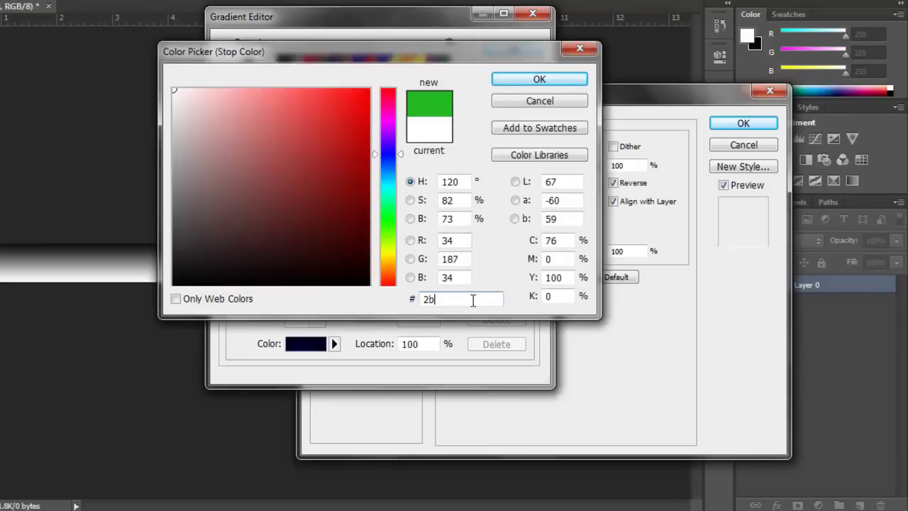
left_click(540, 80)
left_click(512, 49)
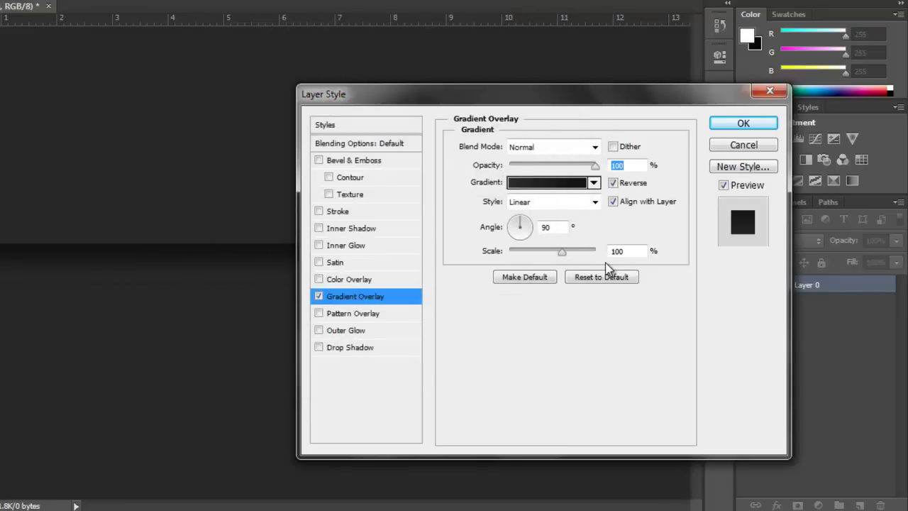
left_click(744, 124)
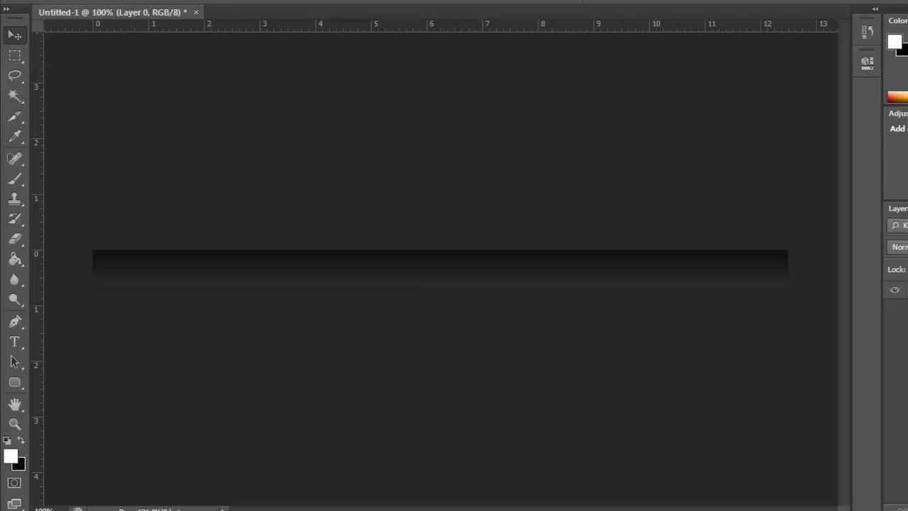
Add the white text labels Home and Tutorials at the bar's left side.
left_click(14, 299)
left_click(15, 342)
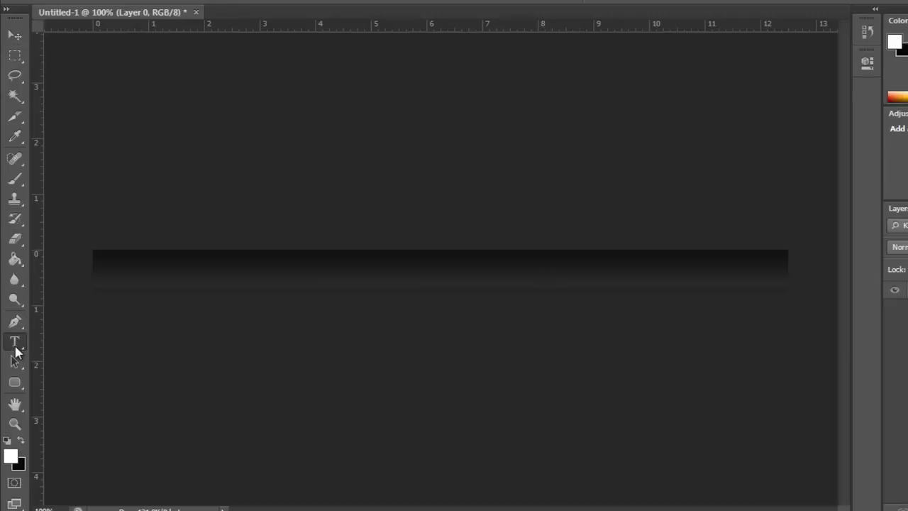
left_click(156, 278)
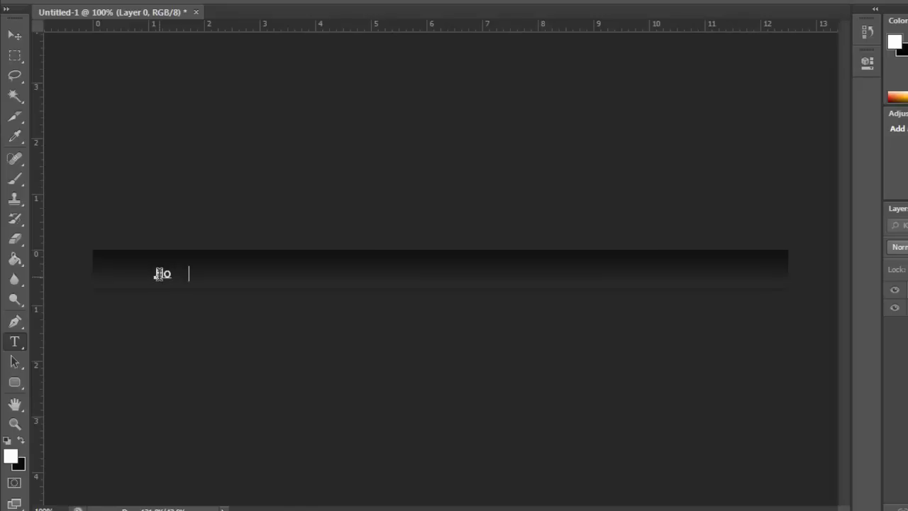
type("me")
left_click(317, 281)
left_click(300, 268)
type("Tutorials")
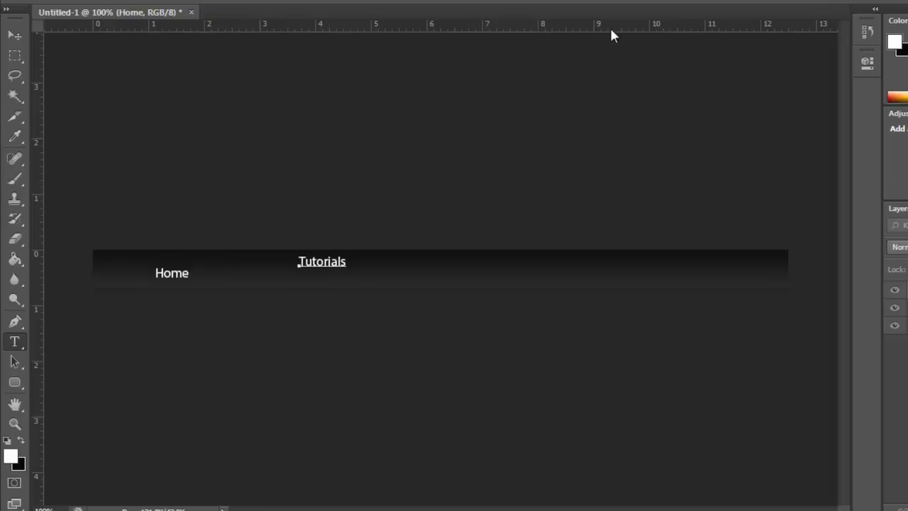
left_click(462, 263)
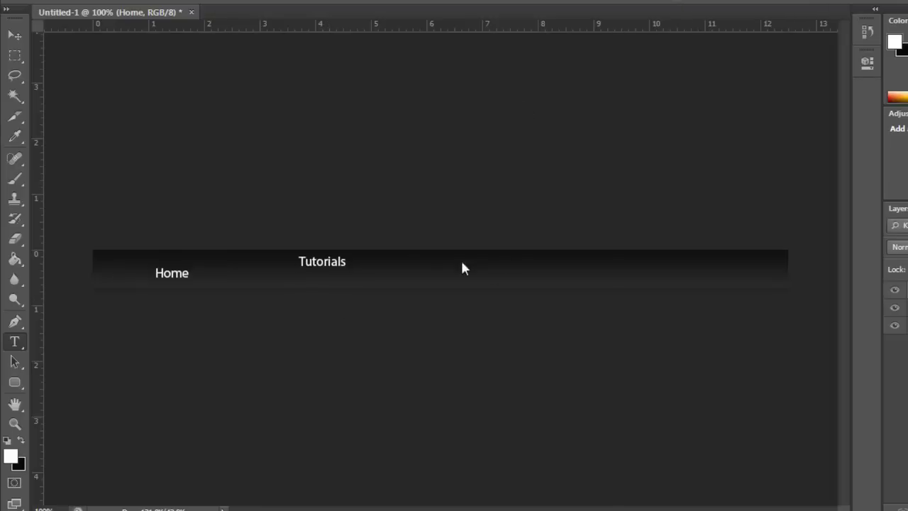
Add the Gallery, Downloads and Contact labels across the rest of the bar.
left_click(415, 272)
type("Galle")
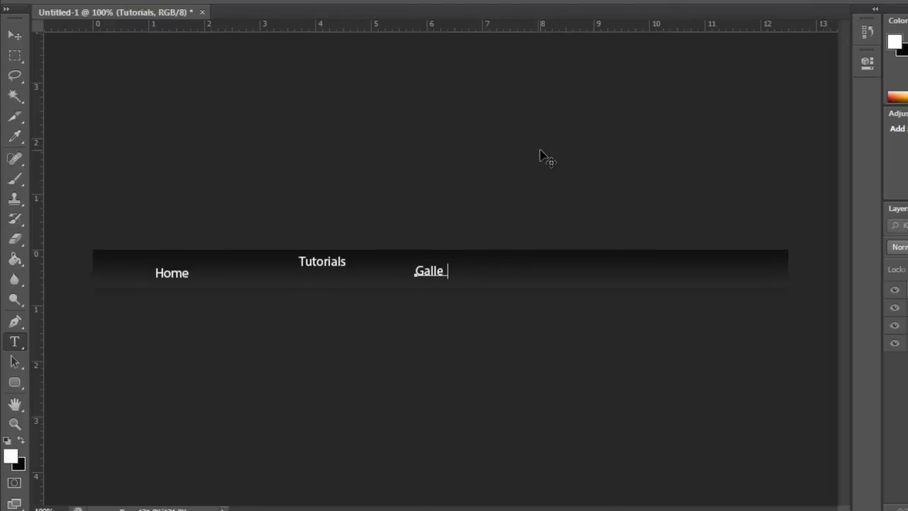
type("yry")
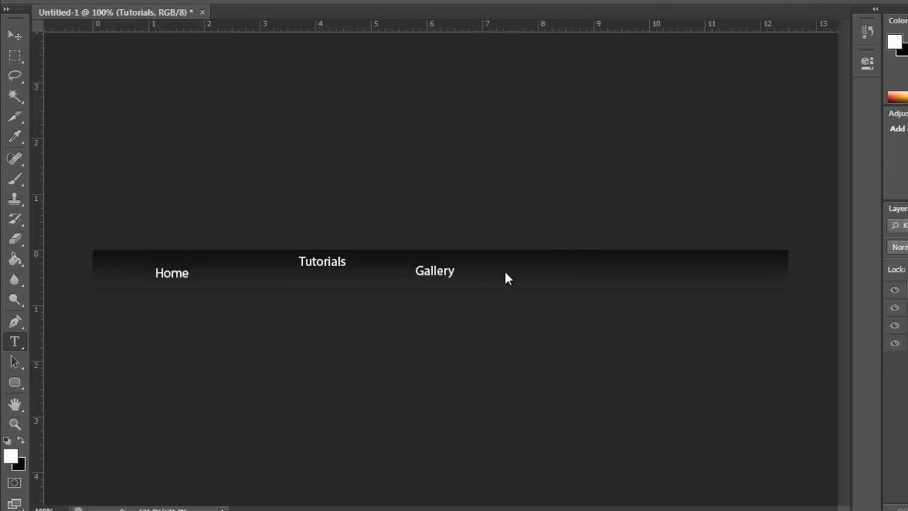
left_click(504, 268)
left_click(504, 270)
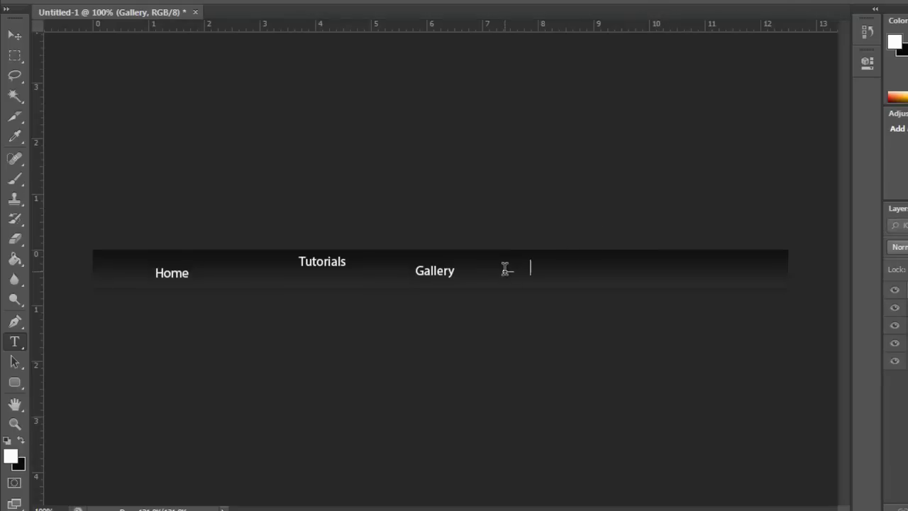
type("Downloads")
left_click(680, 7)
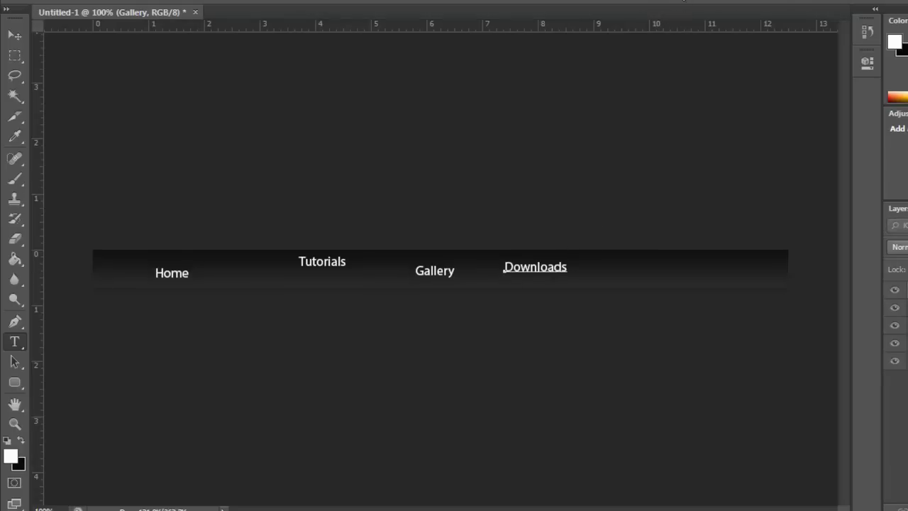
left_click(661, 274)
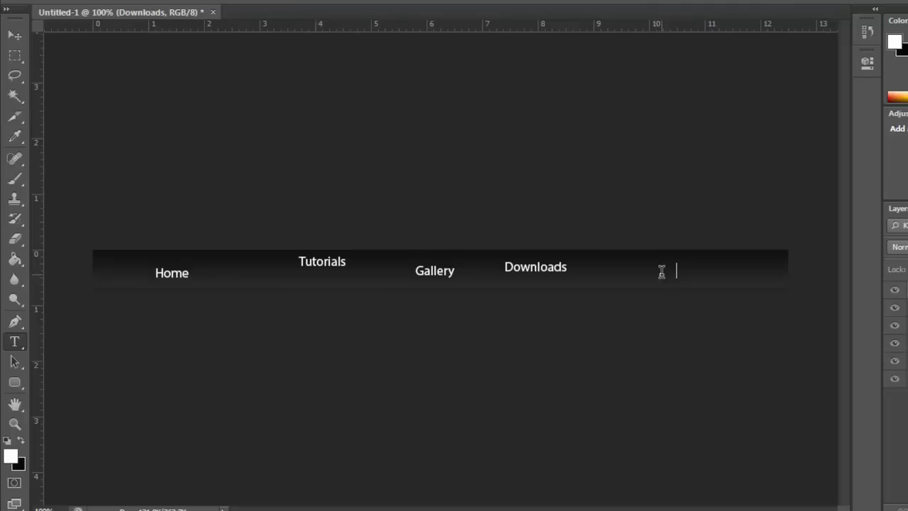
type("Contact")
left_click(13, 35)
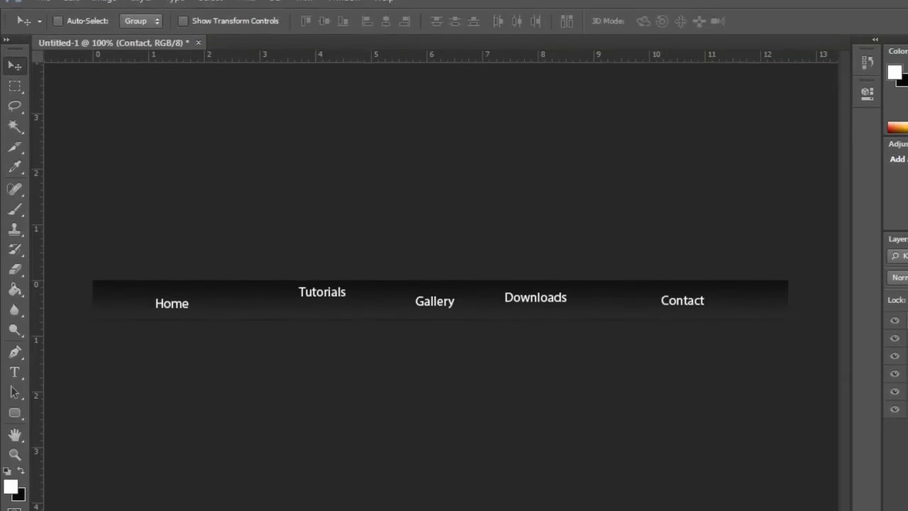
On a new layer, make a fixed 180 × 50 px selection around Home.
left_click(598, 283, "ctrl")
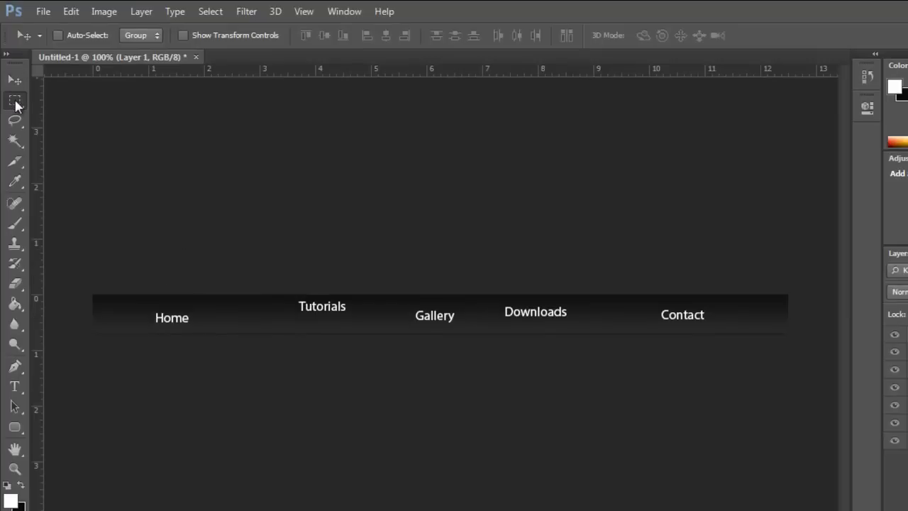
left_click(15, 101)
left_click(435, 35)
key("Return")
left_click(363, 35)
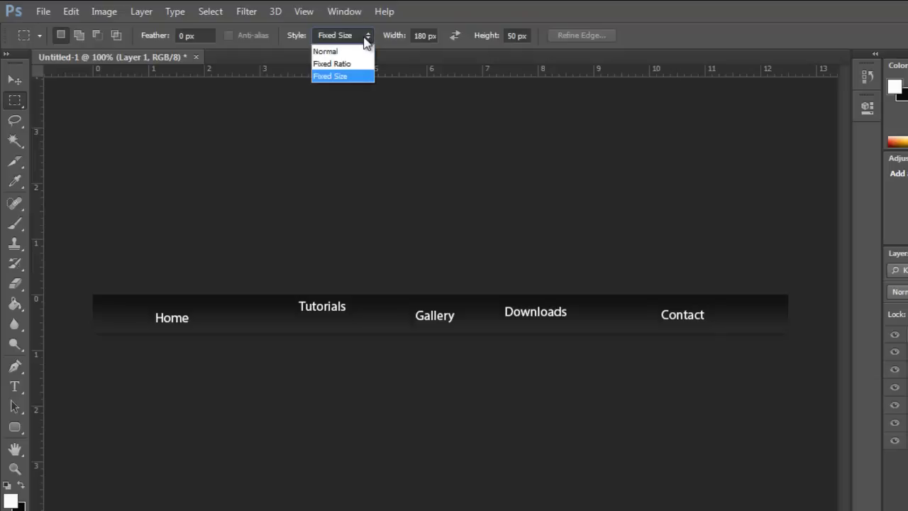
left_click(353, 75)
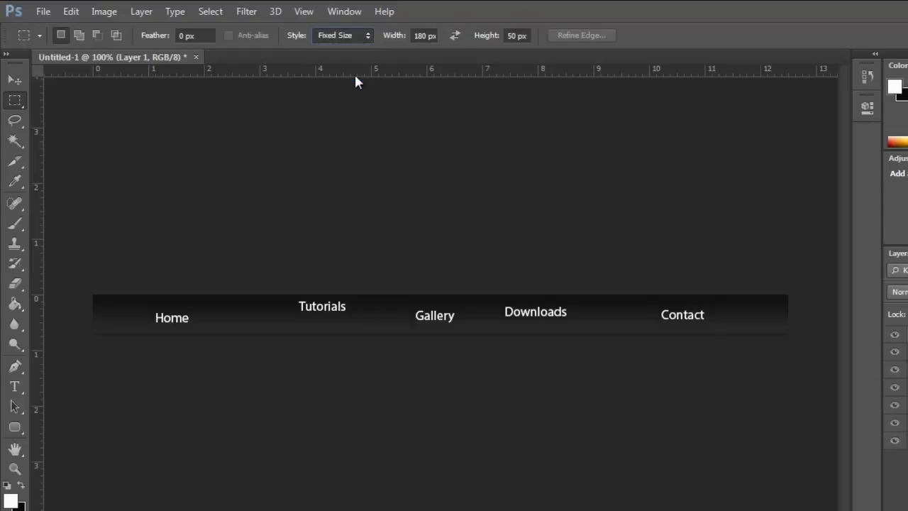
left_click(100, 295)
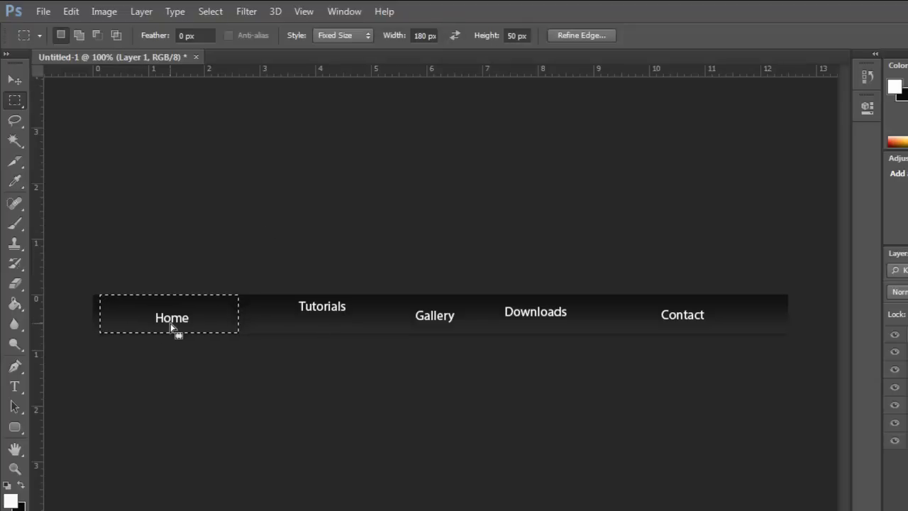
left_click_drag(171, 326, 167, 326)
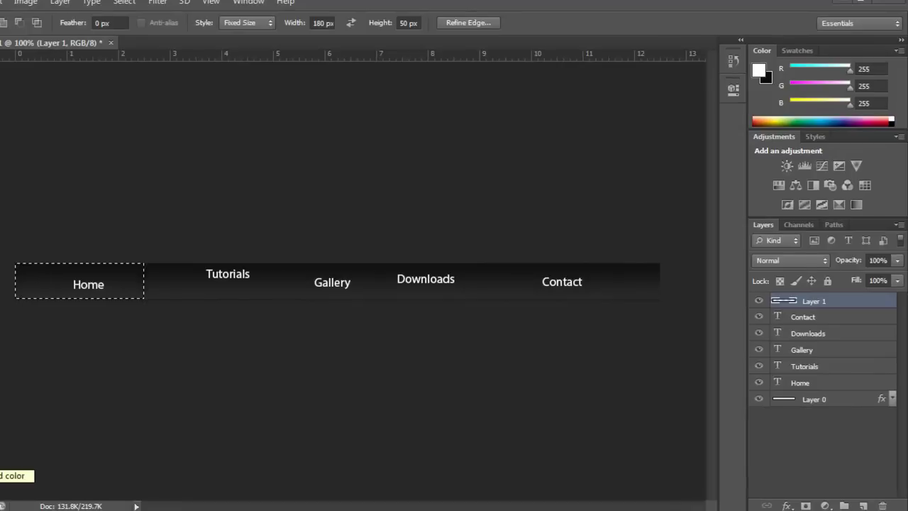
Fill the selection with white, deselect, and set the layer opacity to 15%.
key("alt+BackSpace")
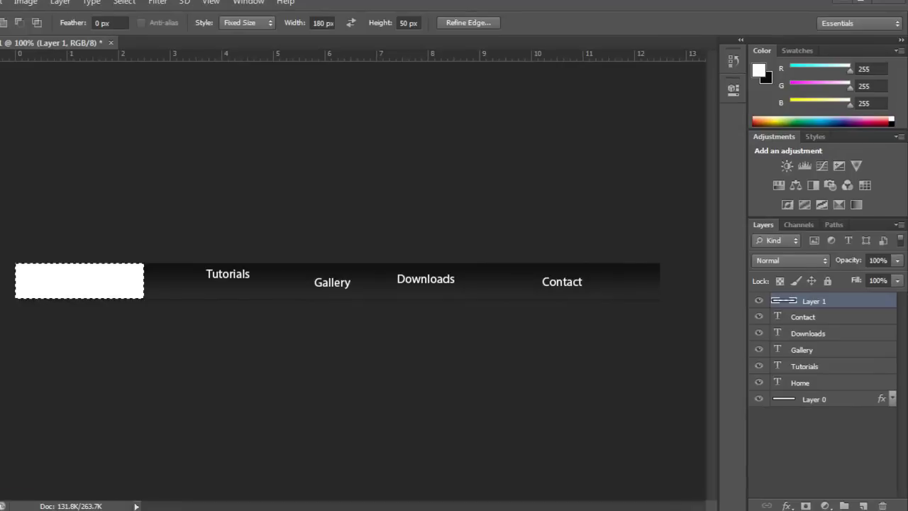
key("ctrl+d")
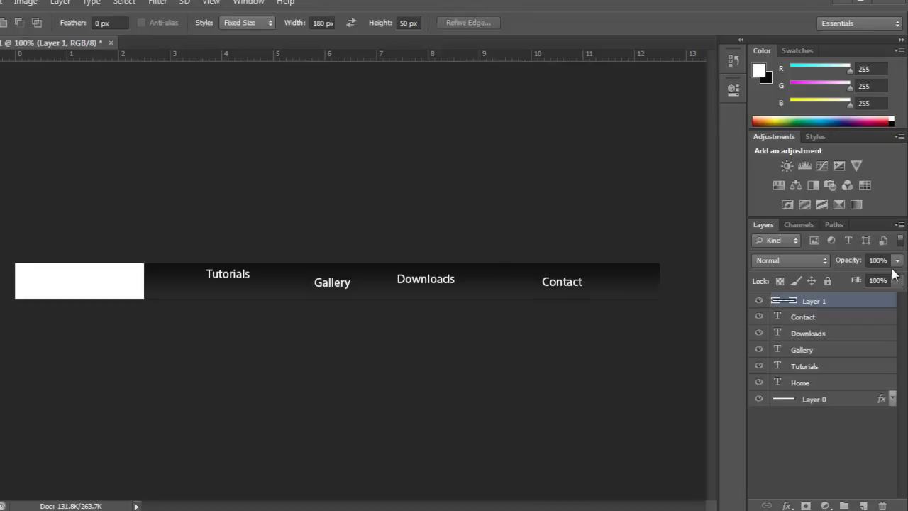
left_click(879, 260)
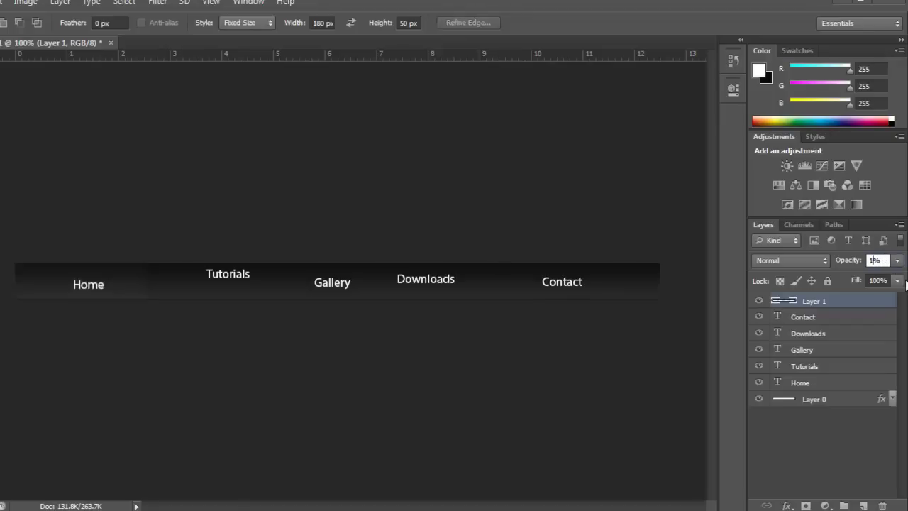
type("15")
key("Return")
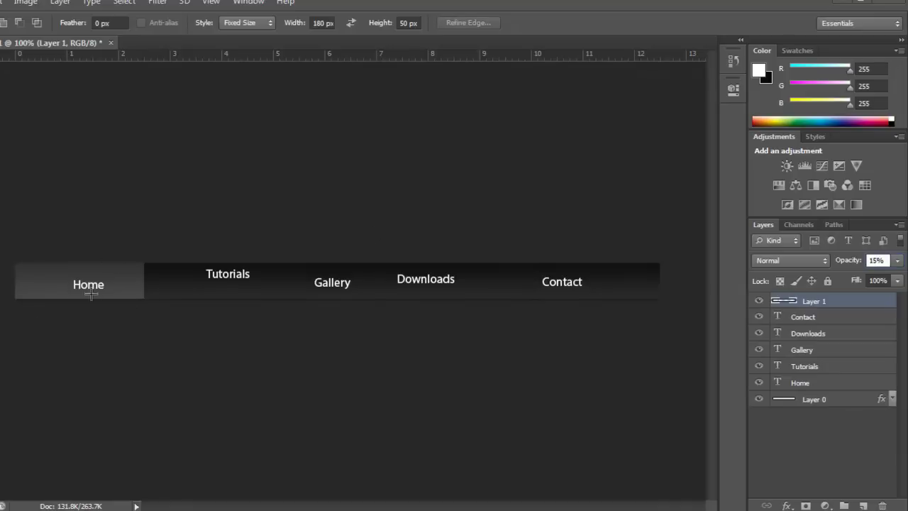
Duplicate the Layer 1 highlight layer.
key("v")
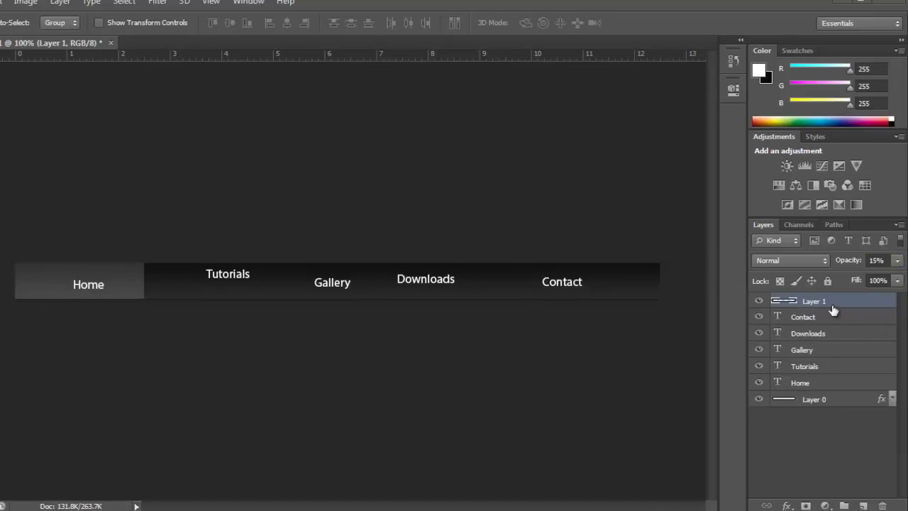
right_click(832, 302)
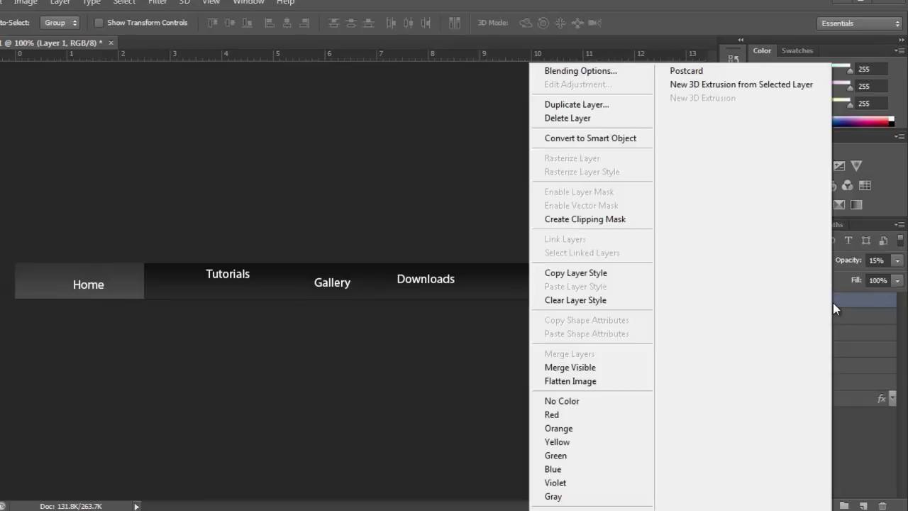
left_click(874, 305)
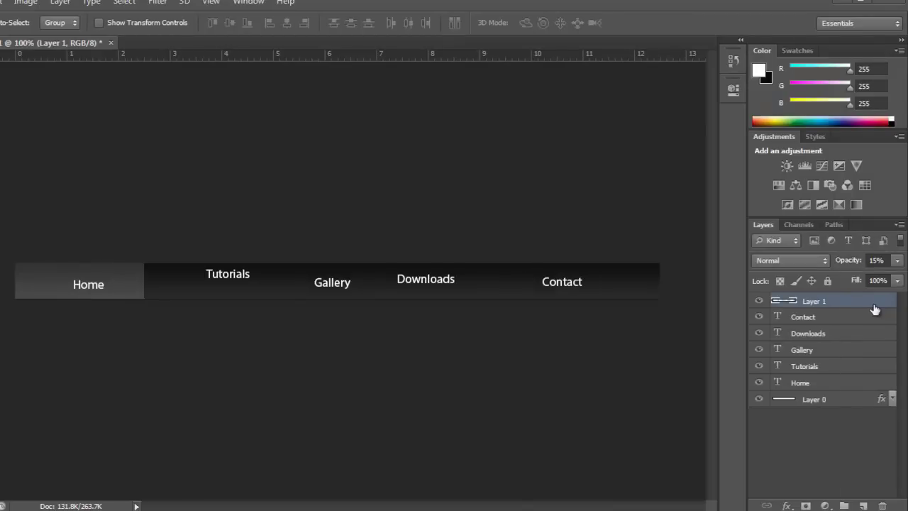
right_click(874, 309)
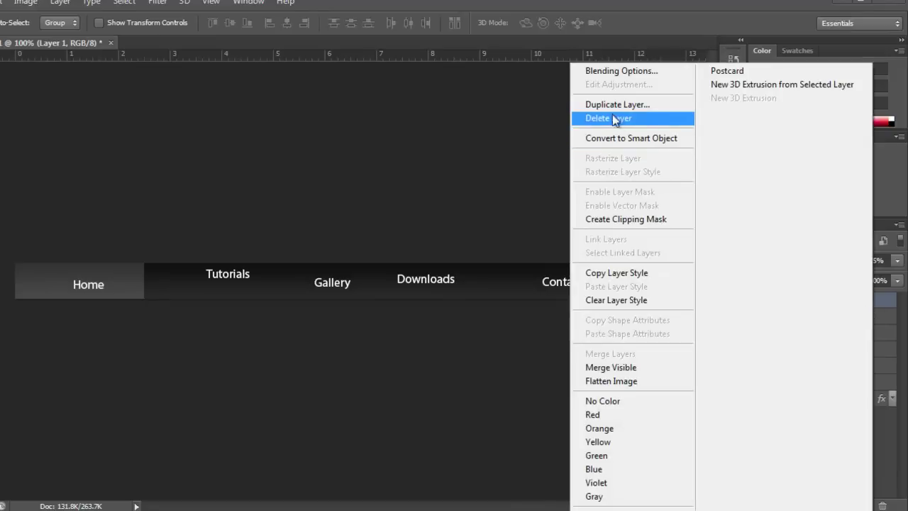
left_click(612, 107)
left_click(543, 151)
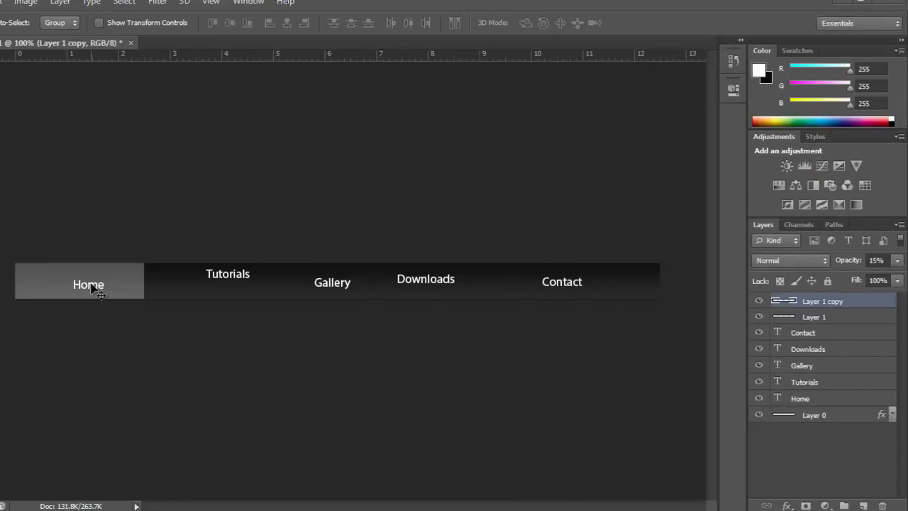
Move highlight copies under Tutorials and Gallery, making another copy for the next label.
left_click_drag(95, 284, 221, 281)
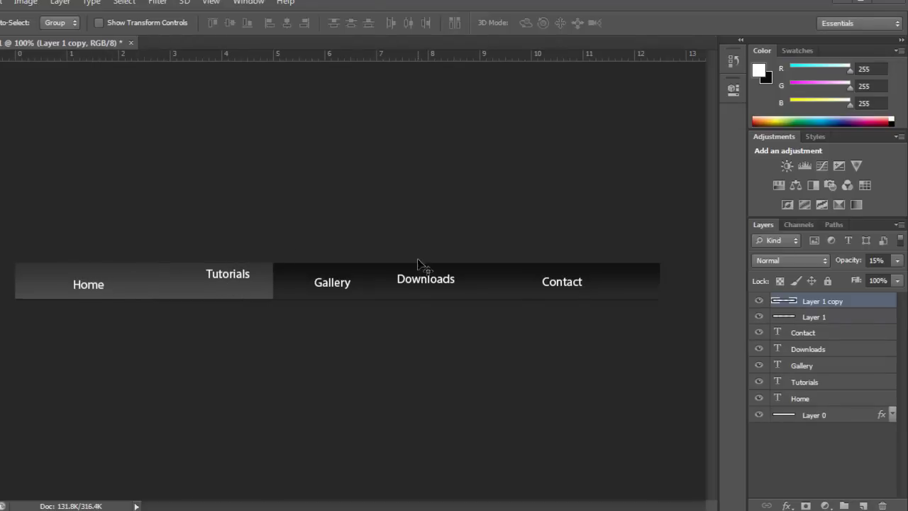
key("ctrl+j")
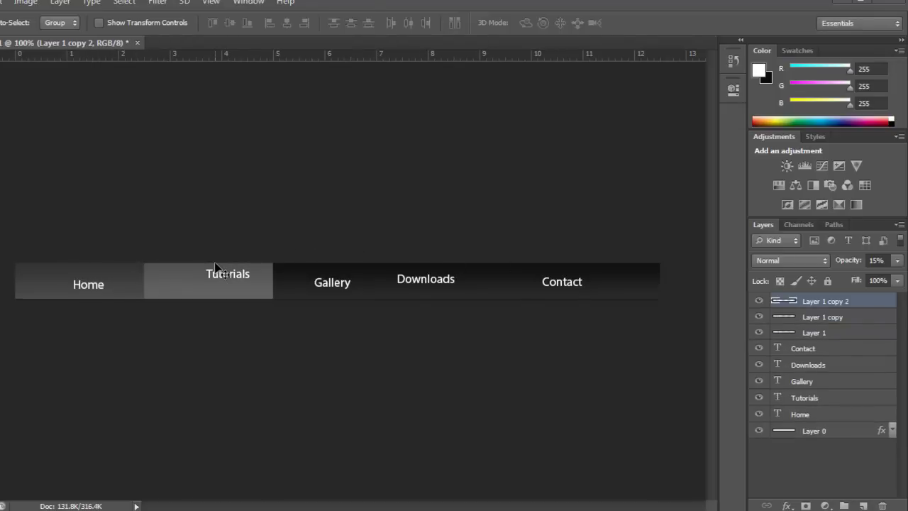
left_click_drag(213, 290, 609, 285)
key("ctrl+j")
key("ctrl+j")
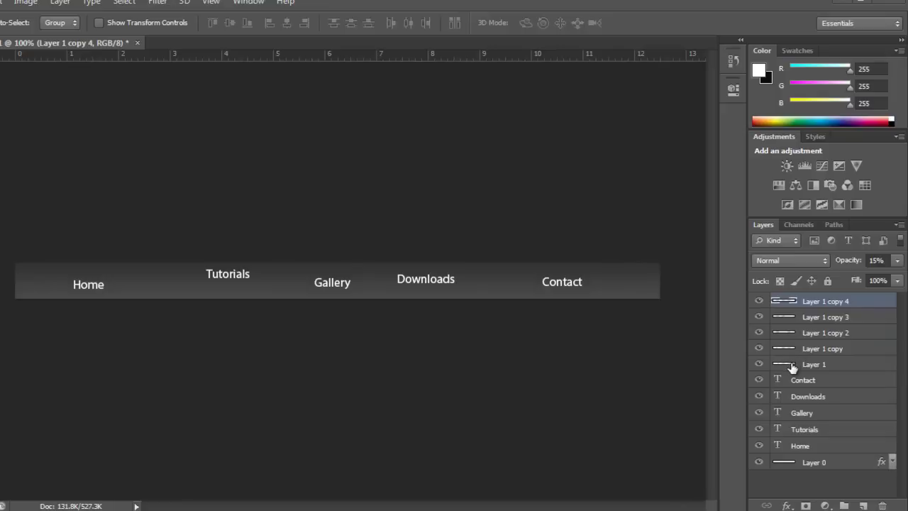
Centre the Home and Tutorials labels vertically and horizontally in their 180-px highlight boxes.
left_click(792, 366, "ctrl")
left_click(849, 450)
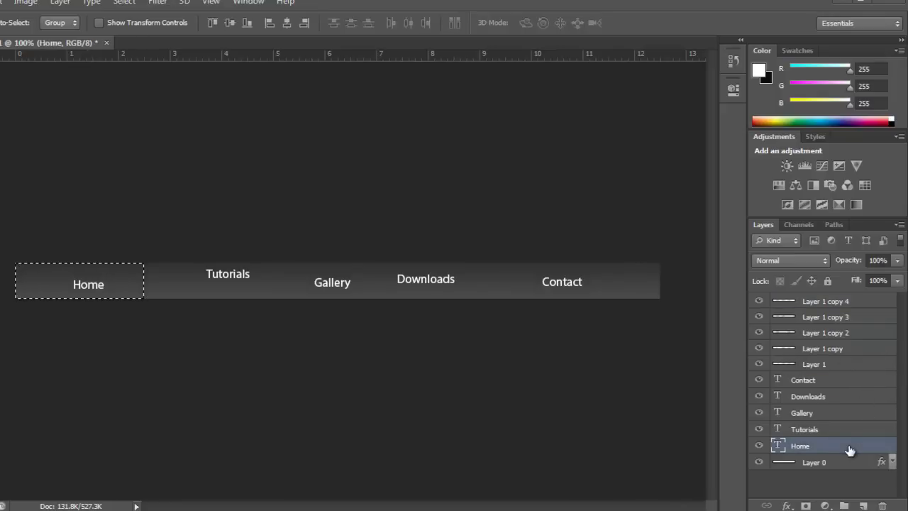
left_click(230, 23)
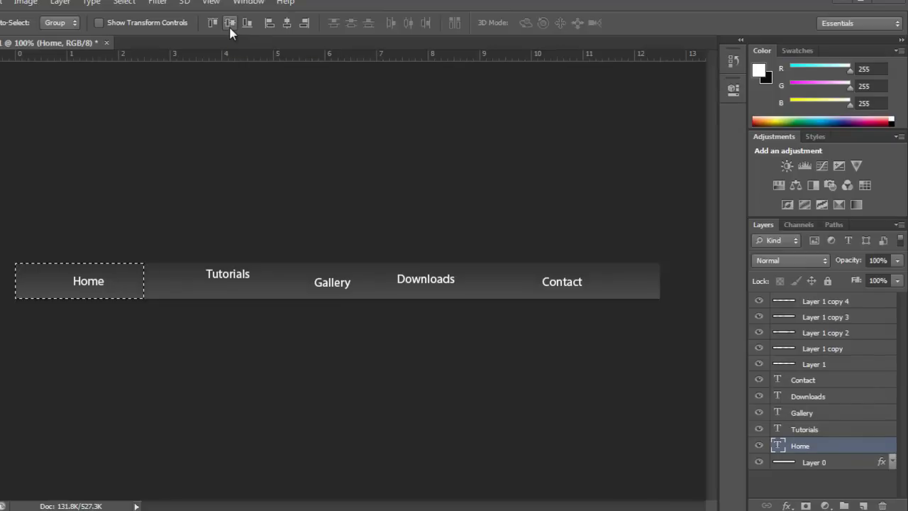
left_click(287, 24)
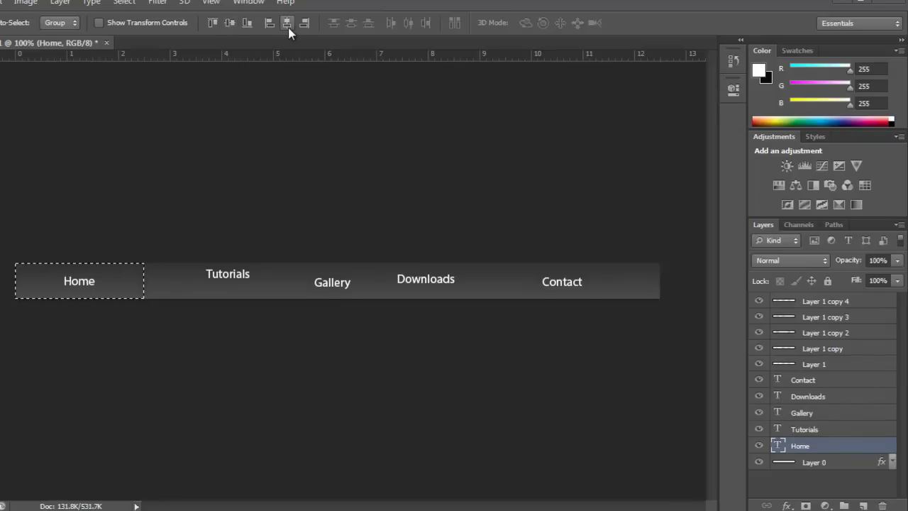
left_click(819, 430)
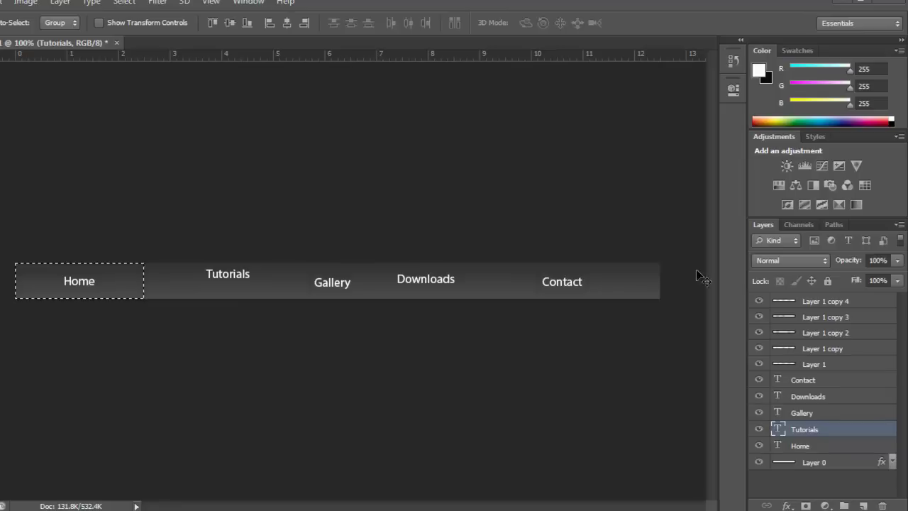
key("shift+Right")
key("shift+Right")
key("shift+Right")
key("shift+Right")
key("shift+Right")
key("shift+Right")
key("shift+Right")
key("shift+Right")
key("shift+Right")
key("shift+Right")
key("shift+Right")
key("shift+Right")
key("shift+Right")
key("shift+Right")
key("shift+Right")
key("shift+Right")
key("shift+Right")
key("shift+Right")
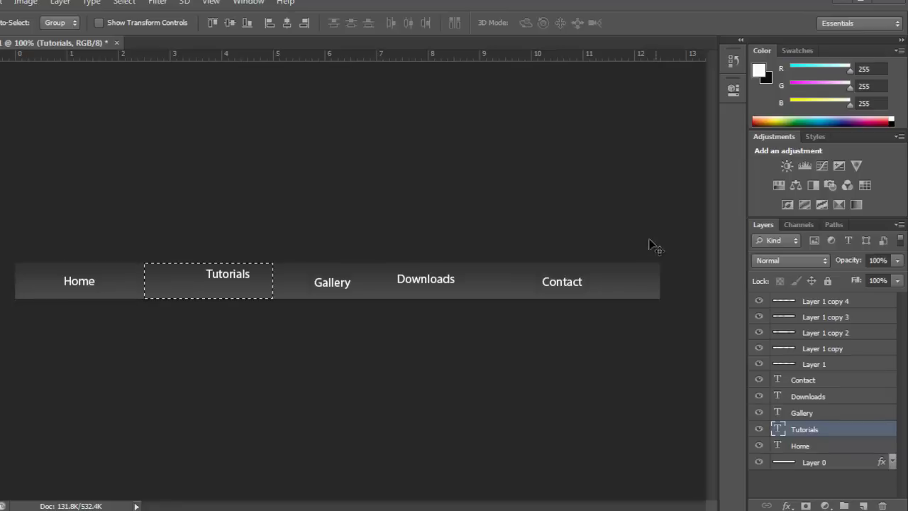
left_click(230, 23)
left_click(287, 23)
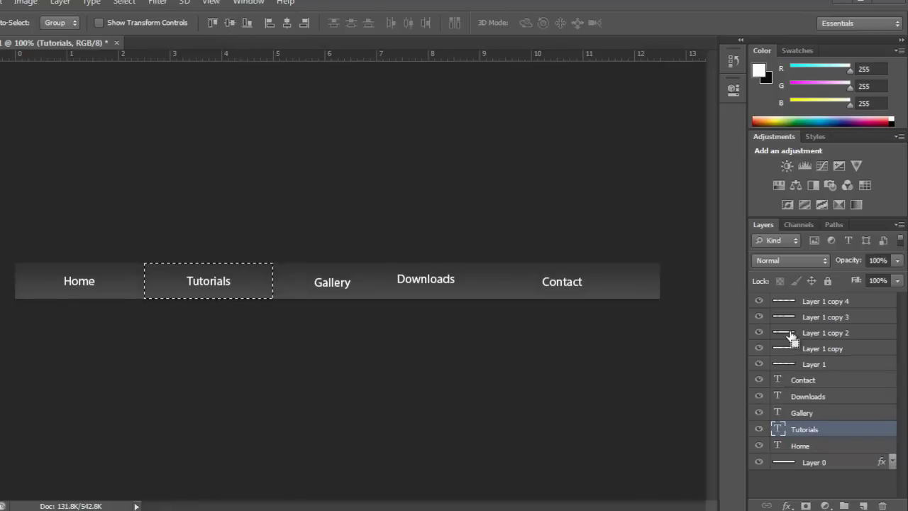
Centre the Gallery, Downloads and Contact labels in their boxes, then deselect.
key("shift+Right")
key("shift+Right")
key("shift+Right")
key("shift+Right")
key("shift+Right")
key("shift+Right")
key("shift+Right")
key("shift+Right")
key("shift+Right")
key("shift+Right")
key("shift+Right")
key("shift+Right")
key("shift+Right")
key("shift+Right")
key("shift+Right")
key("shift+Right")
key("shift+Right")
key("shift+Right")
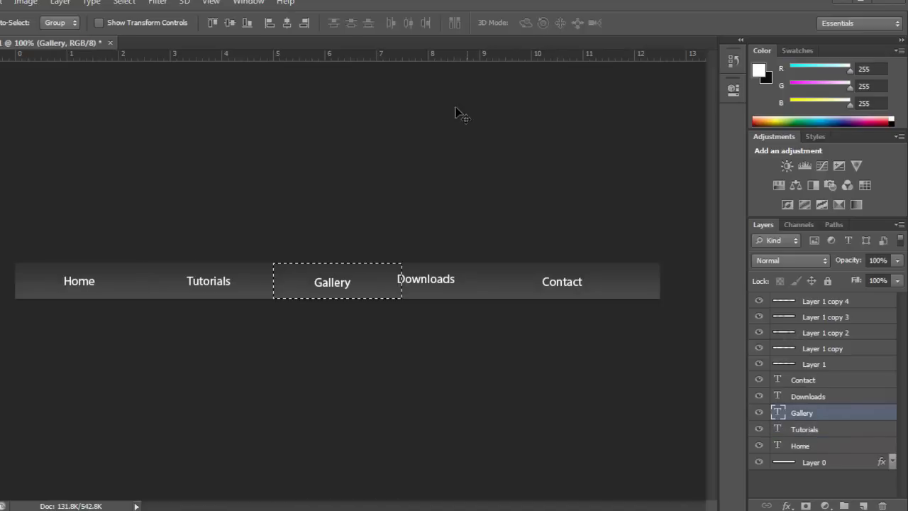
key("Up")
key("Up")
key("Up")
key("Up")
key("Right")
key("Right")
key("Right")
key("Right")
key("Right")
key("Right")
key("Right")
left_click(840, 397)
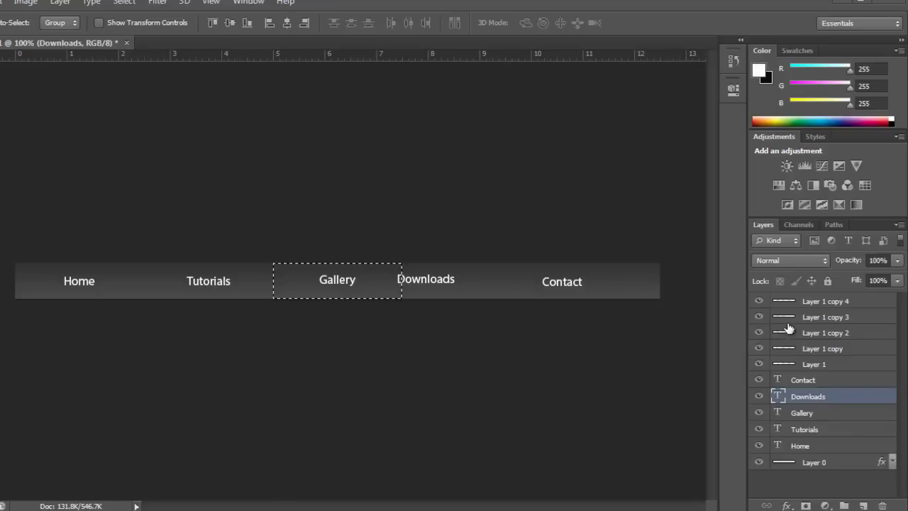
key("shift+Right")
key("shift+Right")
key("shift+Right")
key("shift+Right")
key("shift+Right")
key("shift+Right")
key("shift+Right")
key("shift+Right")
key("shift+Right")
key("shift+Right")
key("shift+Right")
key("shift+Right")
key("shift+Right")
key("shift+Right")
key("shift+Right")
key("shift+Right")
key("shift+Right")
key("shift+Right")
left_click_drag(474, 189, 515, 190)
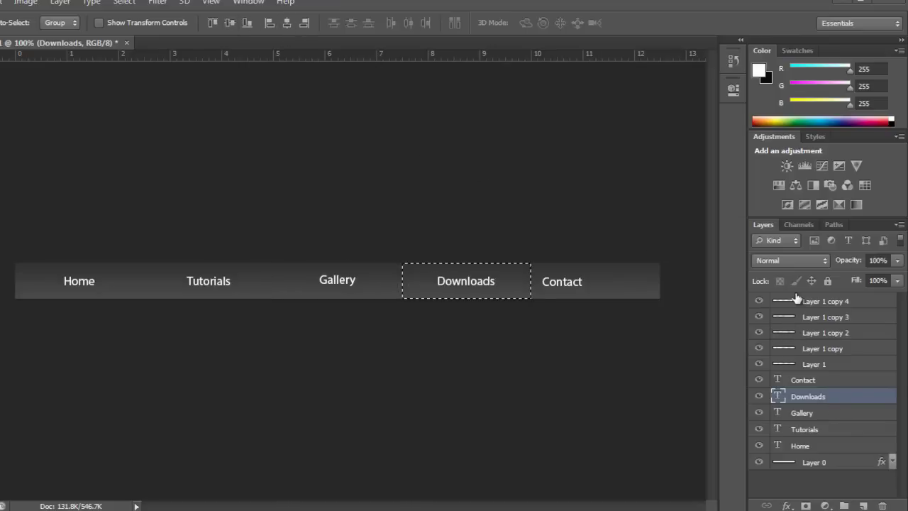
left_click(851, 380)
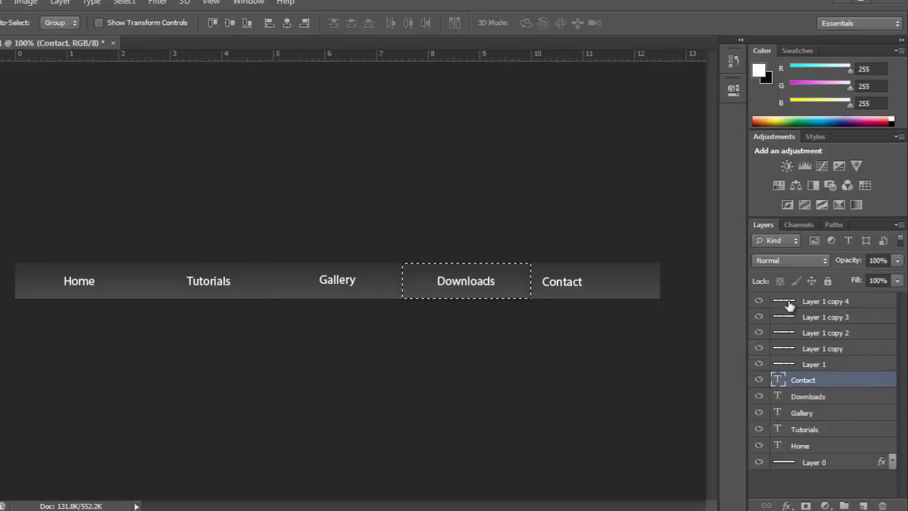
key("shift+Right")
key("shift+Right")
key("shift+Right")
key("shift+Right")
key("shift+Right")
key("shift+Right")
key("shift+Right")
key("shift+Right")
key("shift+Right")
key("shift+Right")
key("shift+Right")
key("shift+Right")
key("shift+Right")
key("shift+Right")
key("shift+Right")
key("shift+Right")
key("shift+Right")
key("shift+Right")
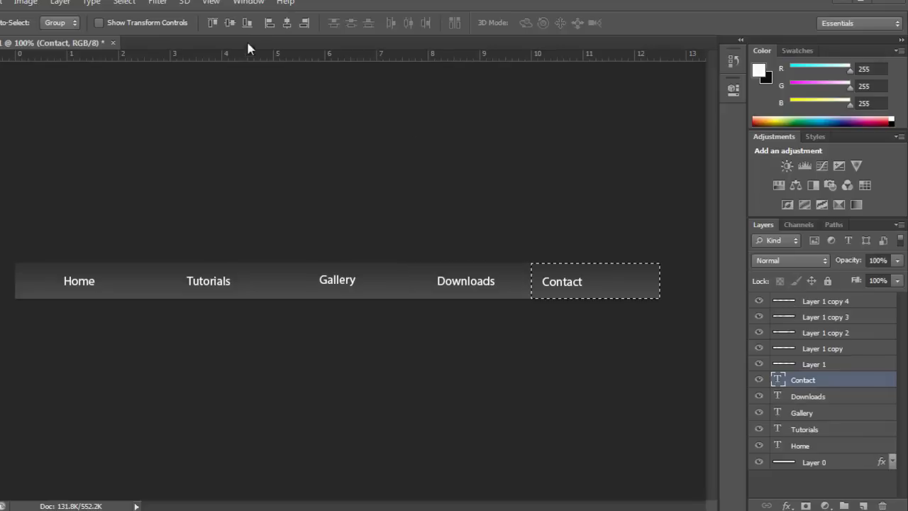
left_click(286, 23)
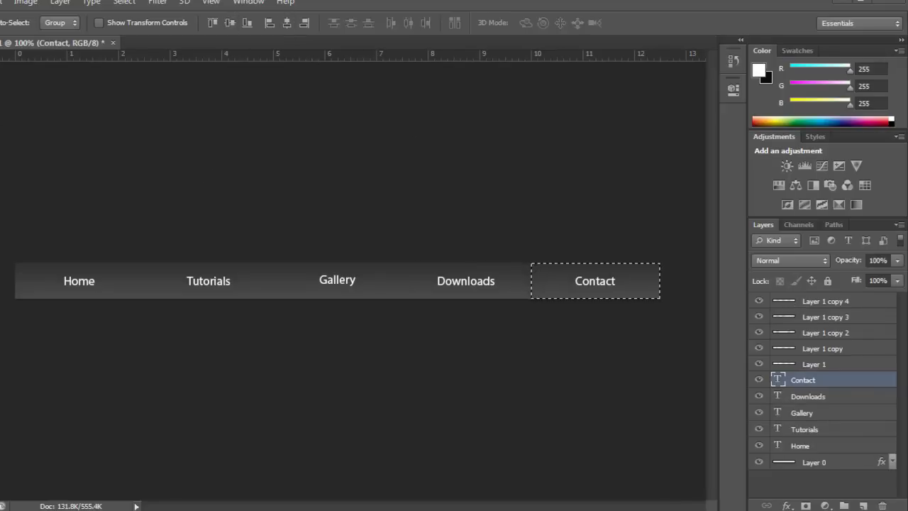
key("ctrl+d")
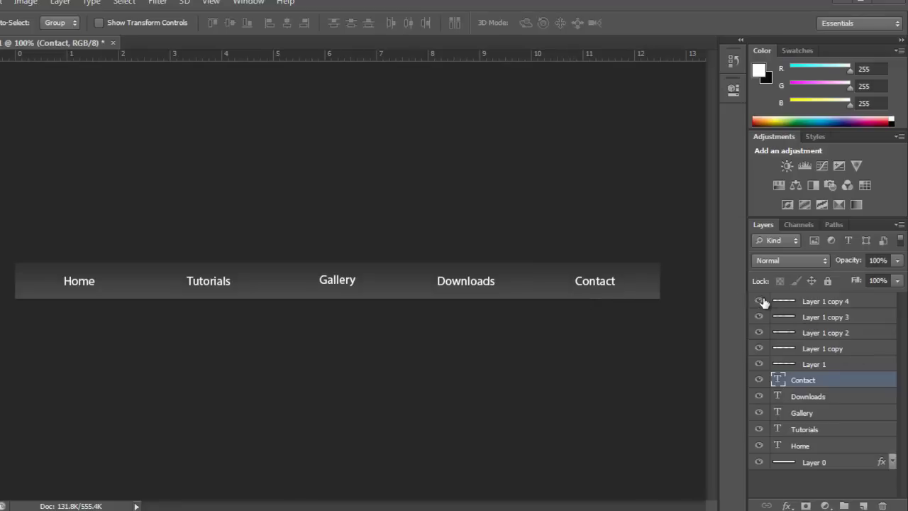
Hide the highlight copies behind the other labels, keeping only Layer 1 behind Home visible.
left_click_drag(759, 301, 758, 317)
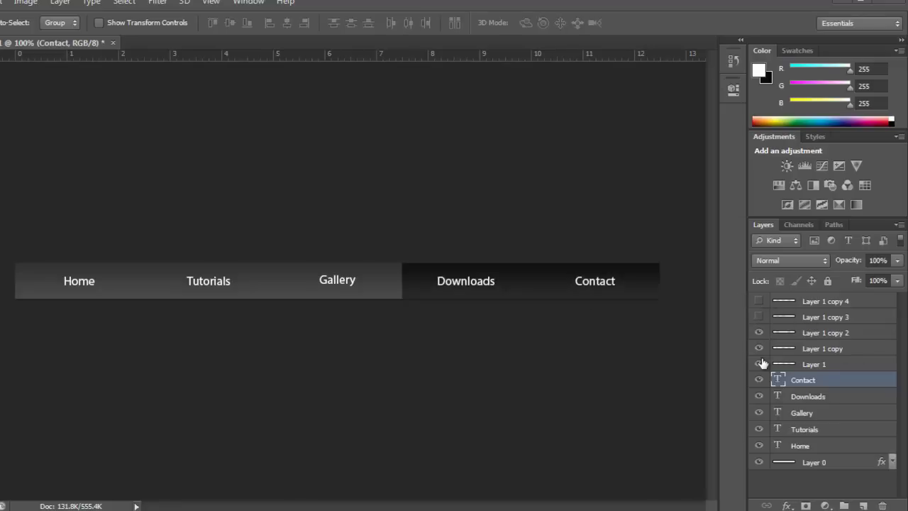
left_click(760, 364)
left_click(758, 302)
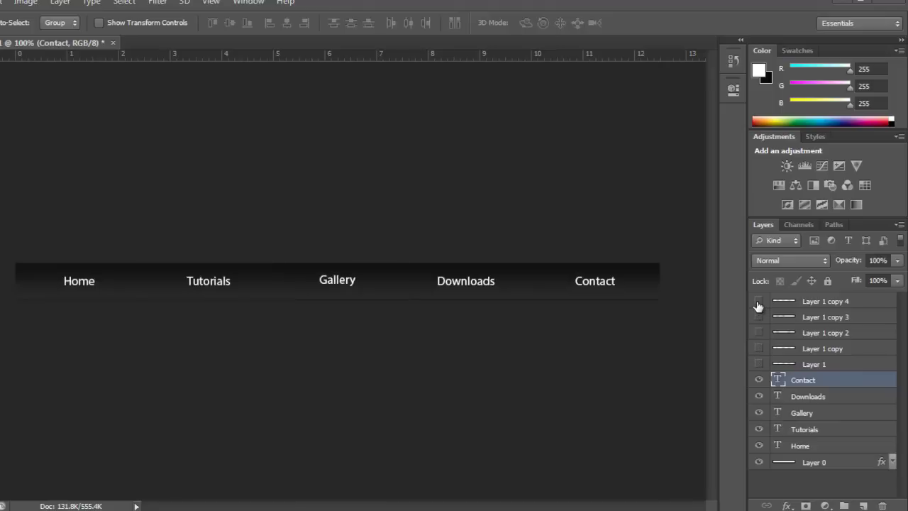
left_click(758, 317)
left_click(758, 349)
left_click(759, 365)
left_click(760, 348)
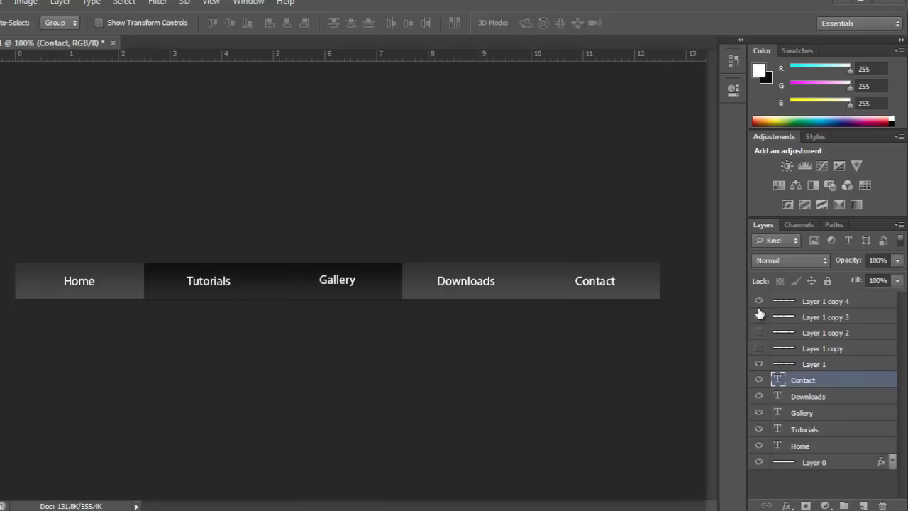
left_click(758, 301)
left_click(759, 317)
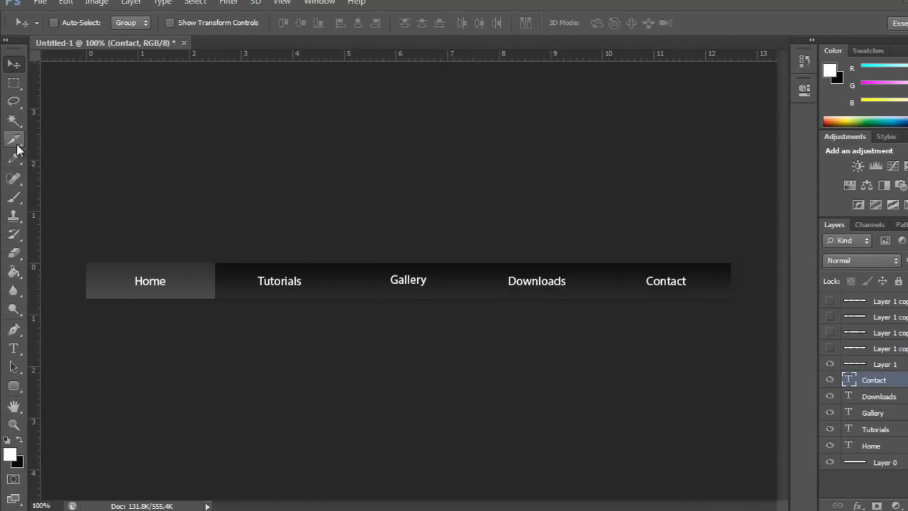
With the Slice tool, draw slices over the Home and Tutorials buttons.
left_click(16, 144)
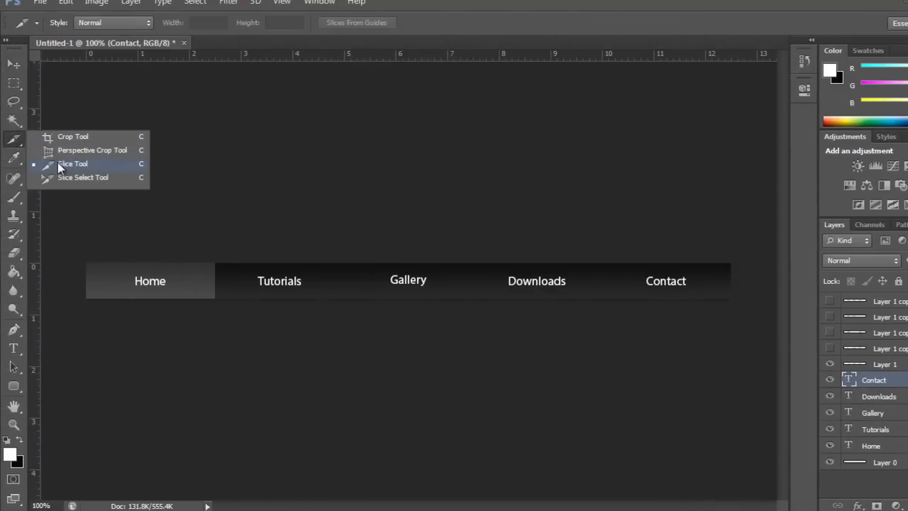
left_click(57, 162)
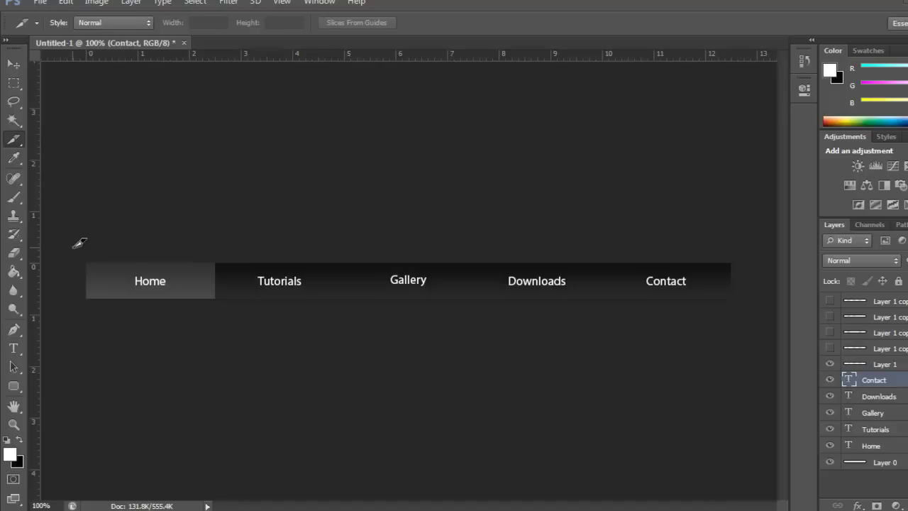
left_click_drag(73, 248, 217, 348)
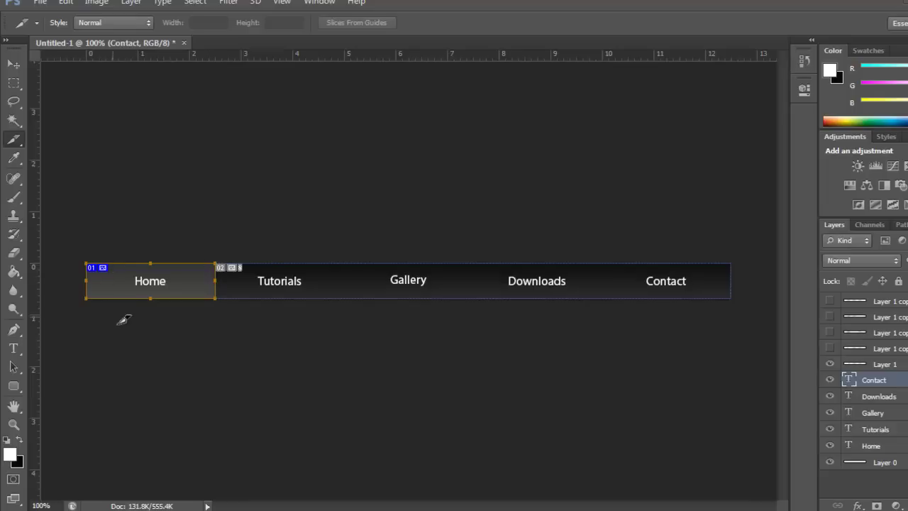
left_click(830, 348)
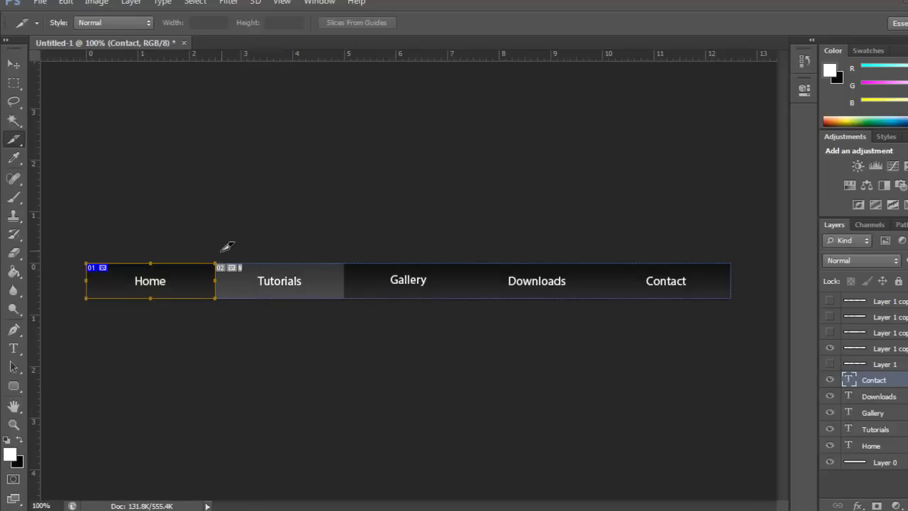
left_click_drag(215, 250, 352, 326)
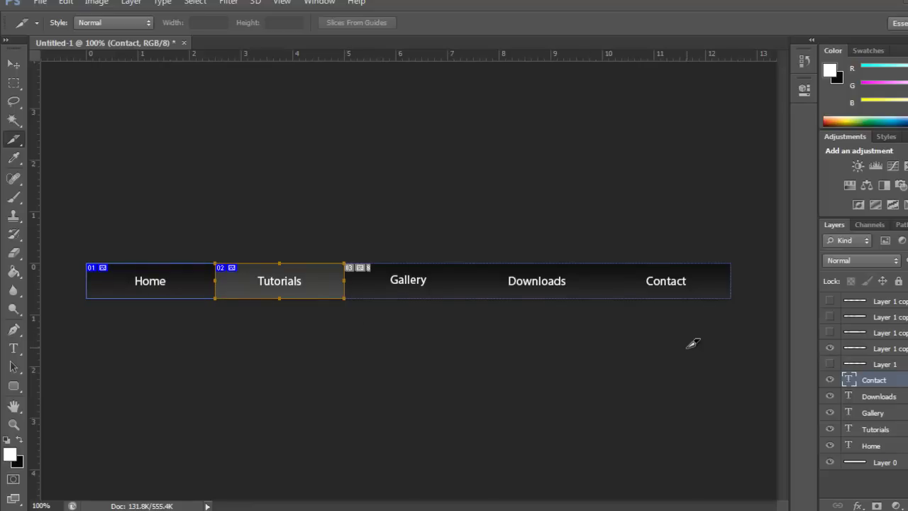
Slice the Gallery, Downloads and Contact buttons, moving the visible highlight to each one.
left_click(896, 364)
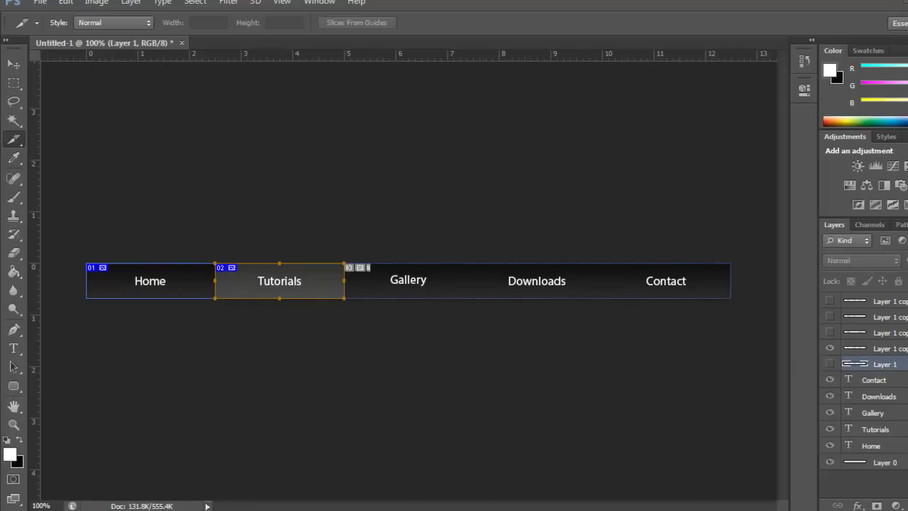
left_click(851, 333)
left_click(830, 332)
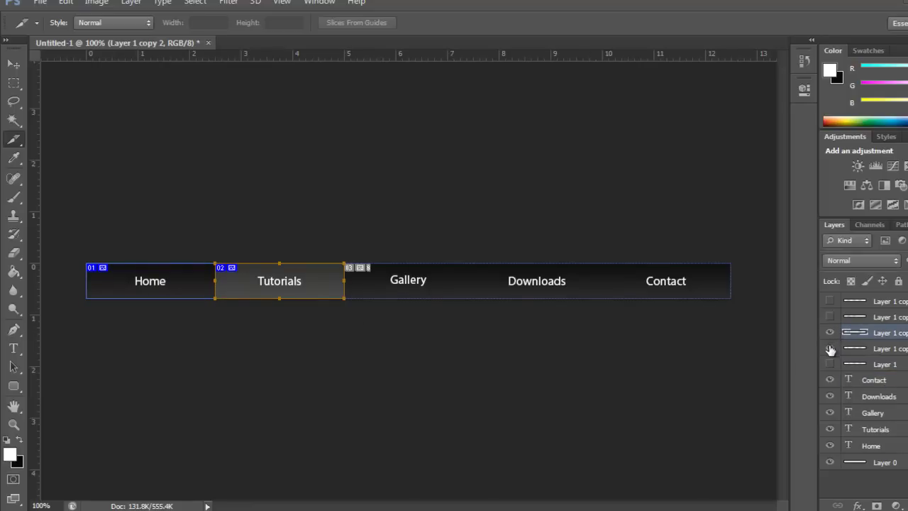
left_click(829, 348)
left_click_drag(346, 250, 482, 306)
left_click(830, 316)
left_click(830, 332)
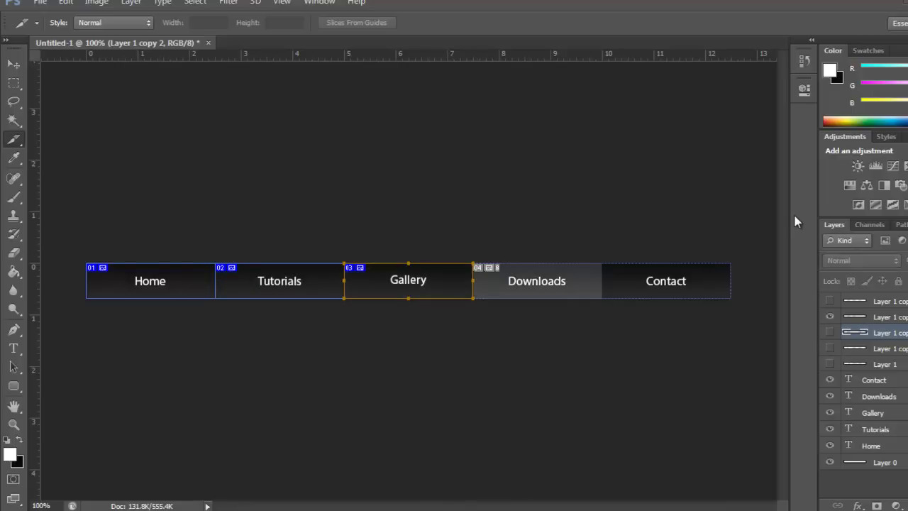
left_click_drag(479, 251, 608, 359)
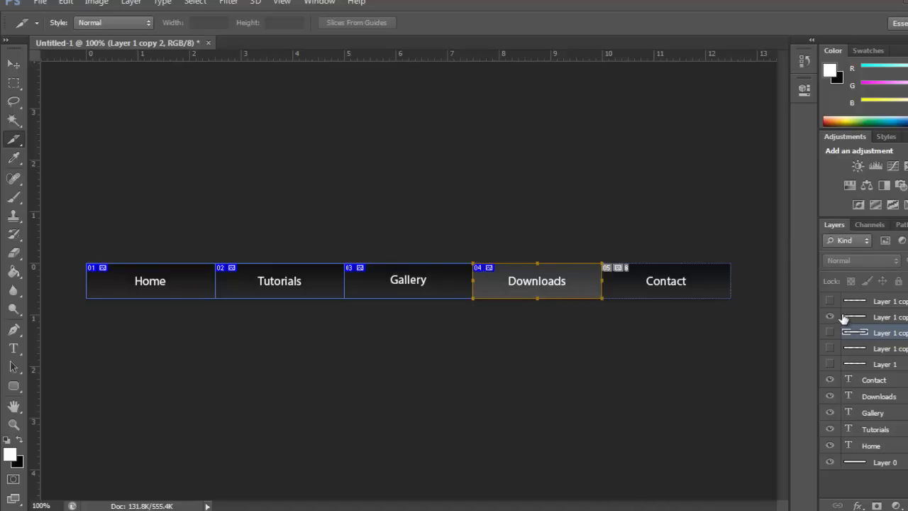
left_click(830, 316)
left_click(830, 300)
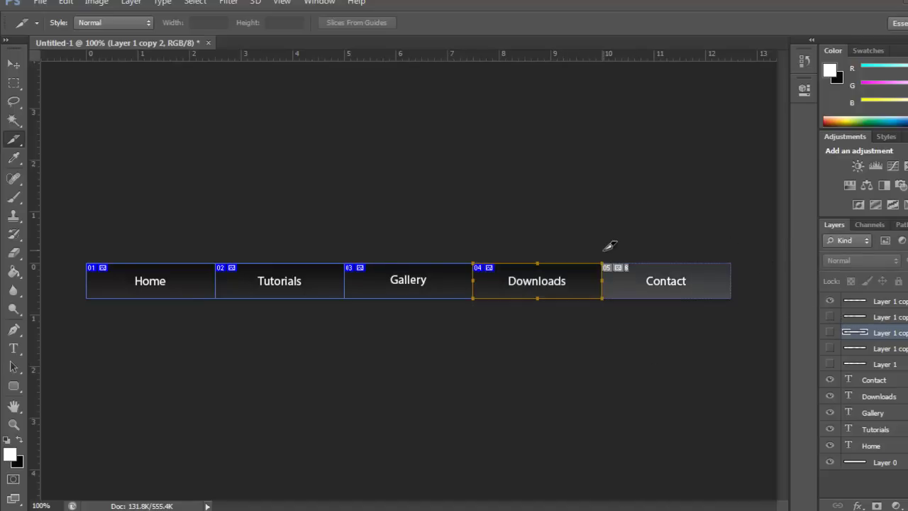
left_click_drag(604, 249, 736, 308)
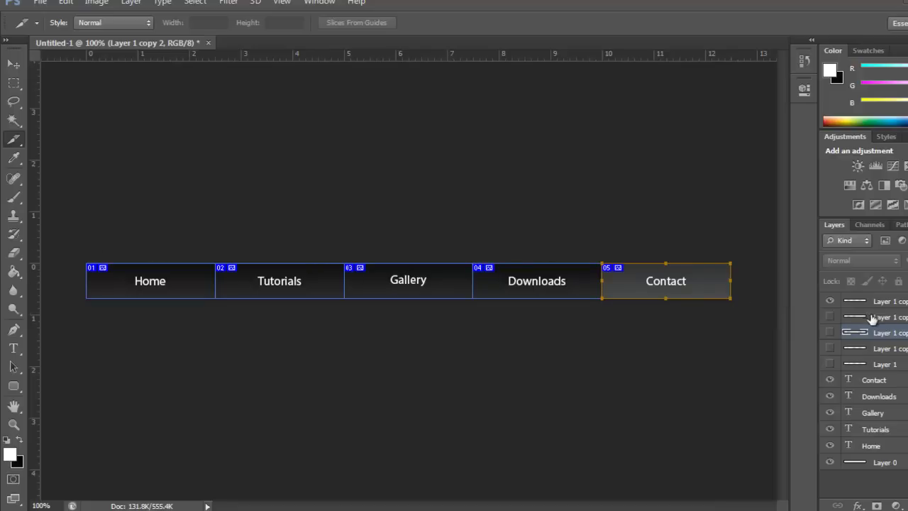
Rename Layer 1 to RollOver and hide the highlight layers so all buttons look dark.
left_click(829, 301)
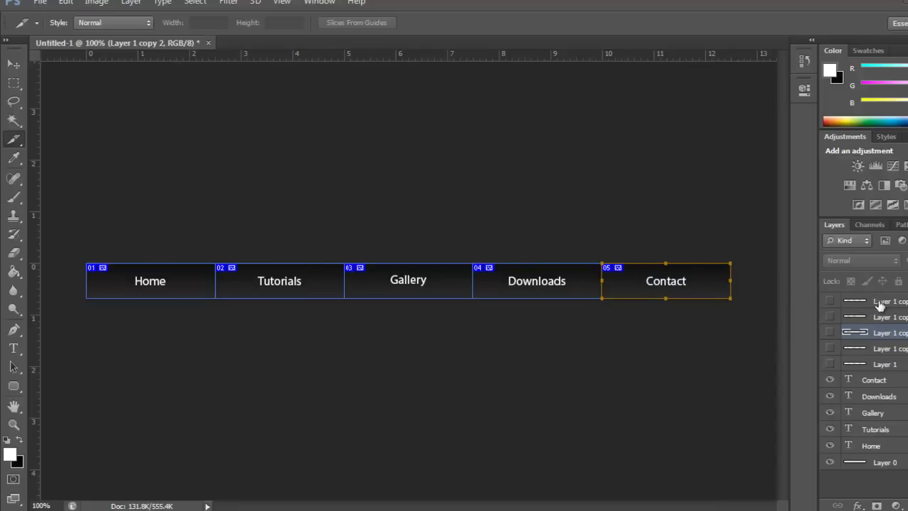
double_click(885, 364)
type("Ro")
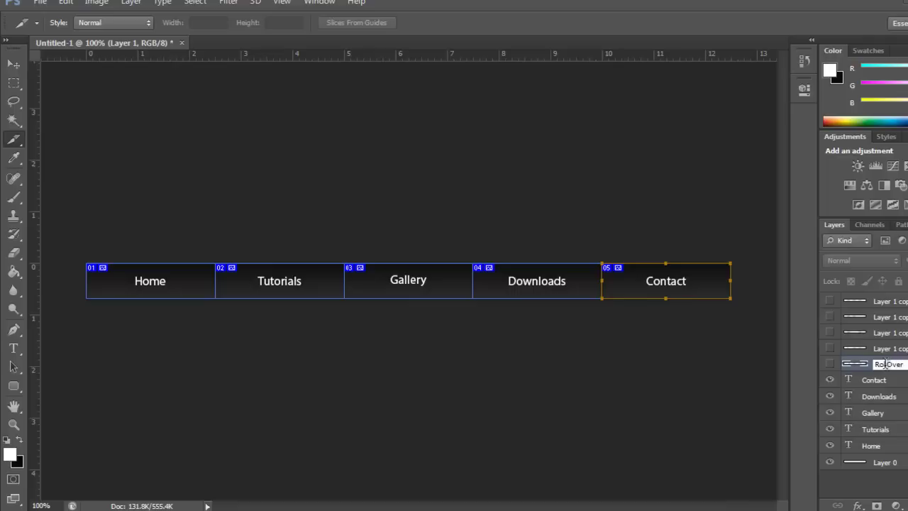
type("llOver")
key("Return")
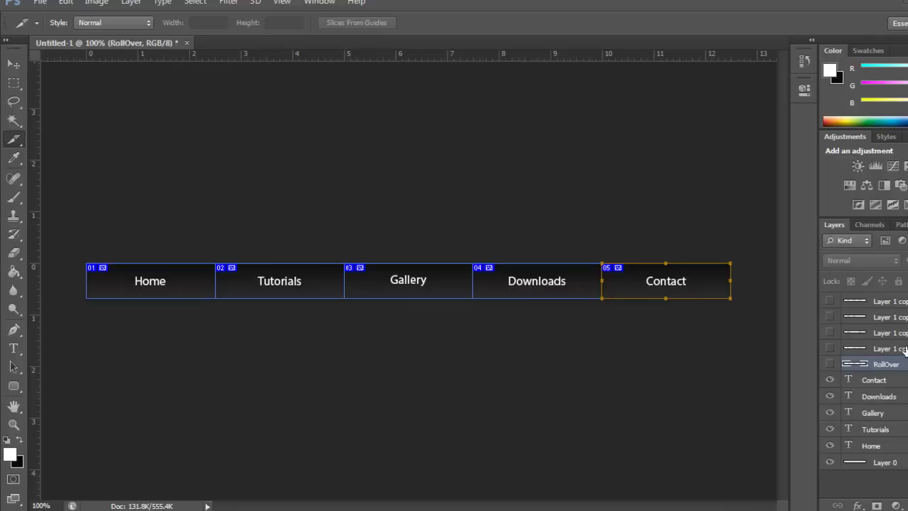
left_click(830, 302)
left_click(40, 3)
Save the slices for web as PNG-24 and browse to Desktop > Website Tutorial.
left_click(85, 202)
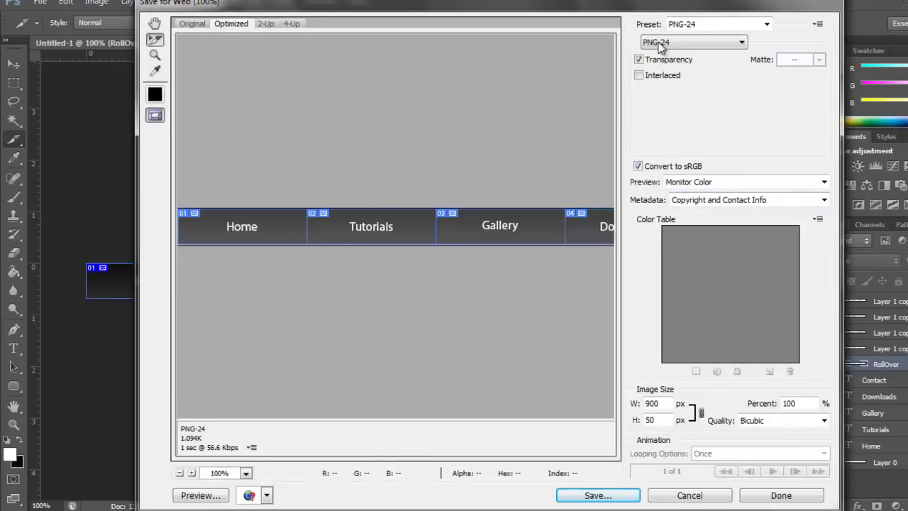
left_click(614, 494)
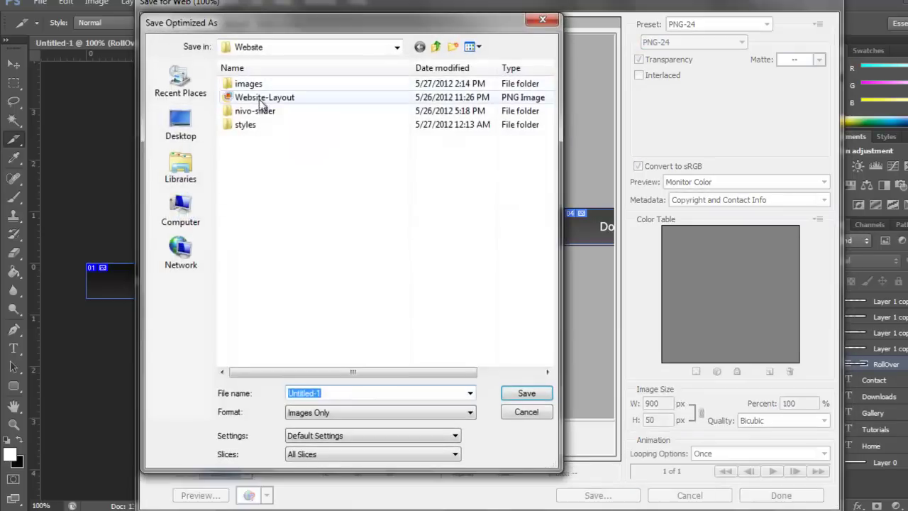
left_click(181, 124)
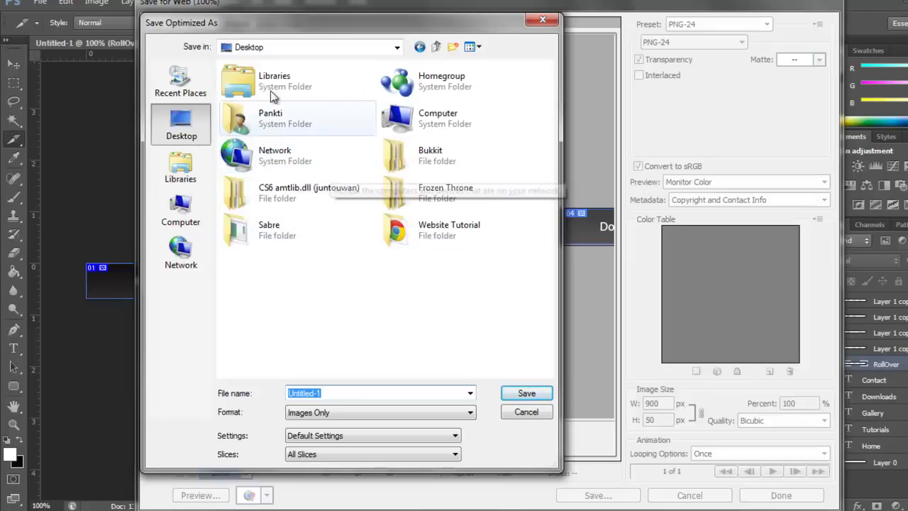
left_click(440, 225)
double_click(439, 226)
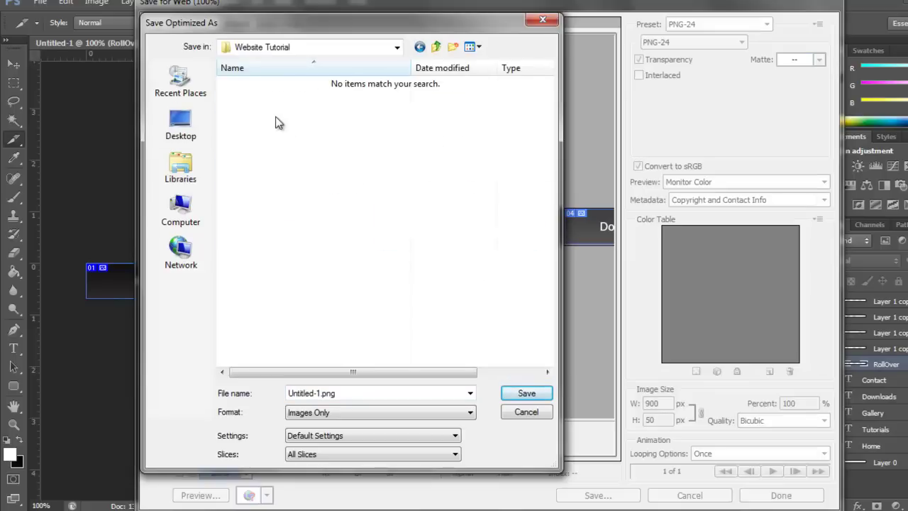
Create an images folder there and save the slices as NavBar.
right_click(336, 195)
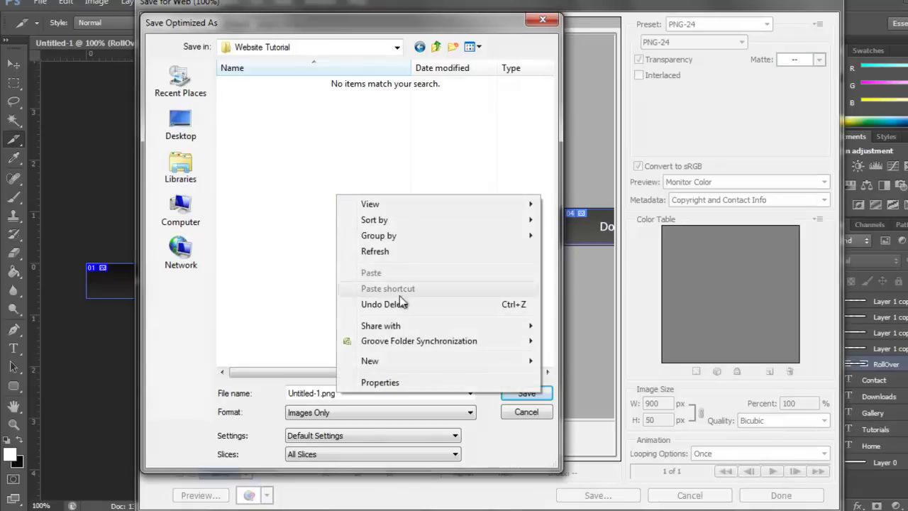
mouse_move(383, 363)
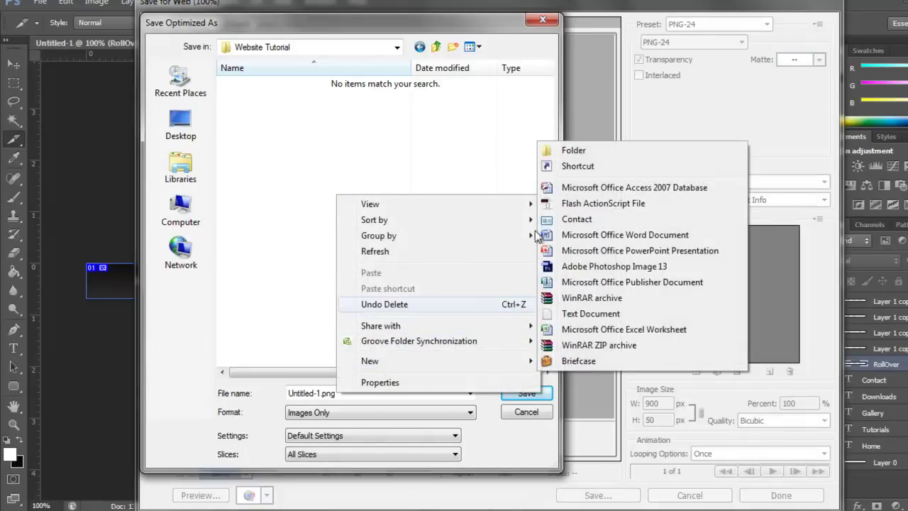
left_click(560, 150)
type("images")
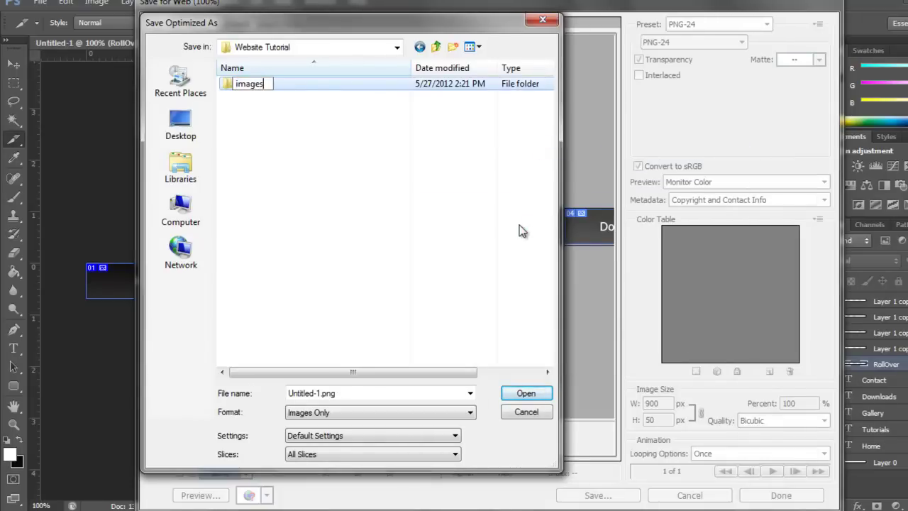
key("Return")
double_click(254, 83)
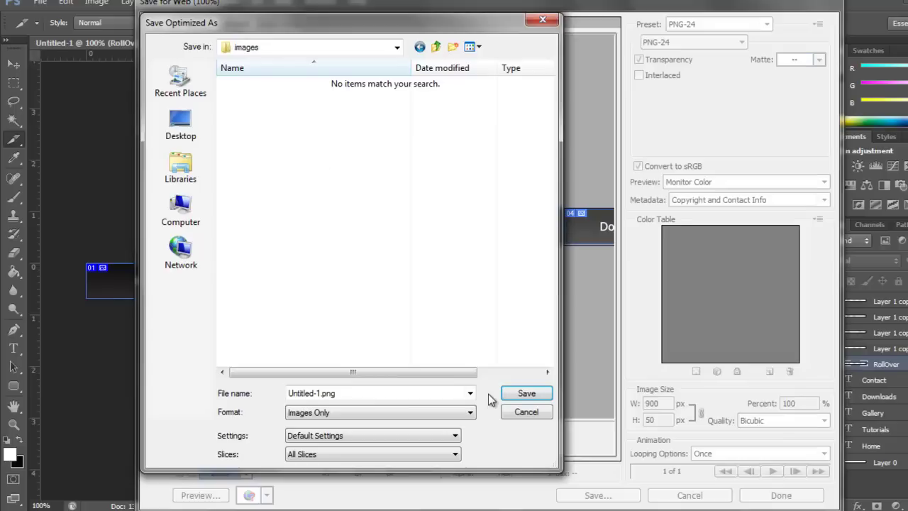
left_click(449, 393)
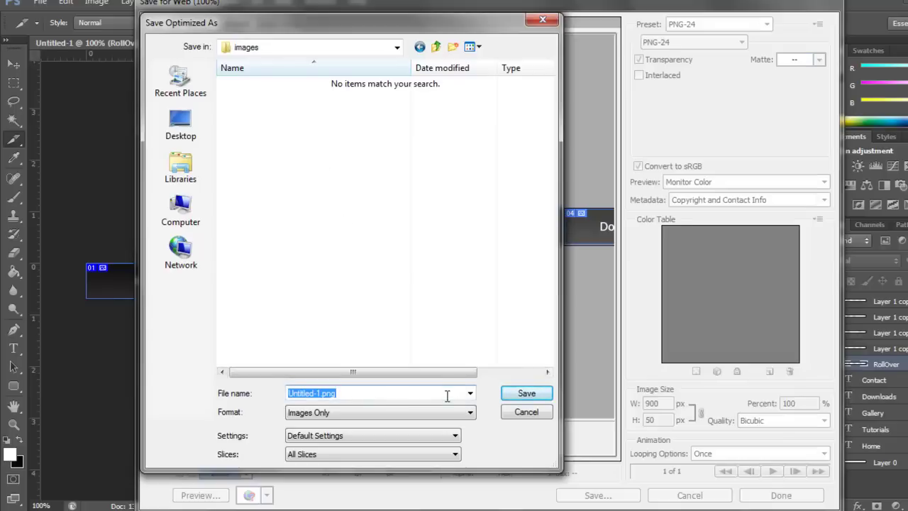
type("NAv")
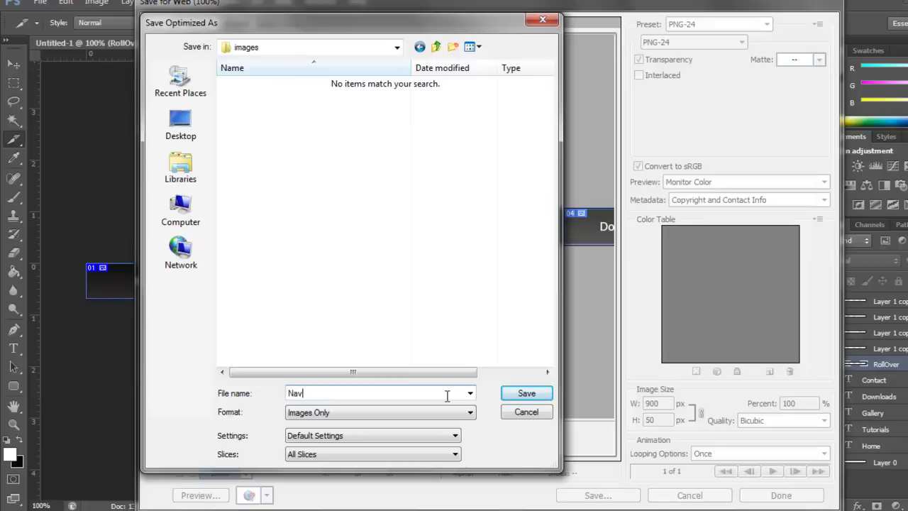
type("Bar")
left_click(525, 393)
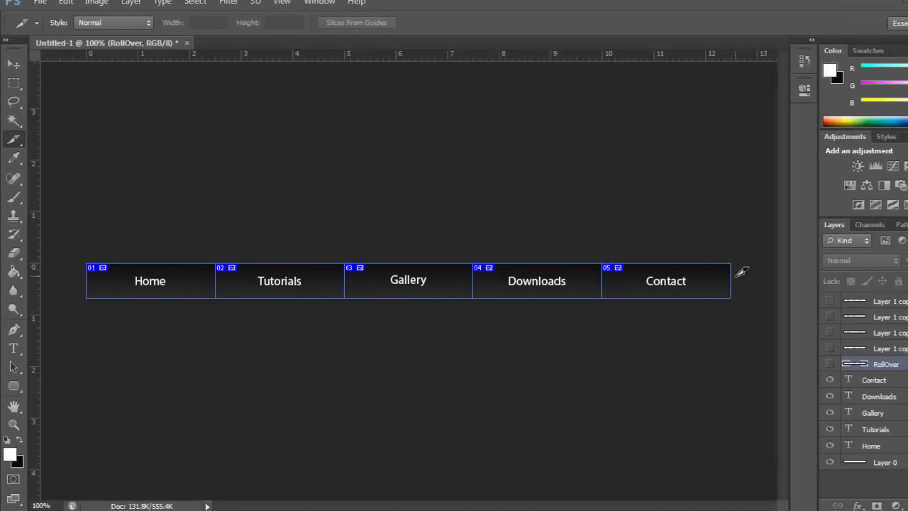
Reveal all the highlight layers and start a Save for Web export of the slices.
left_click_drag(829, 301, 831, 364)
left_click(40, 3)
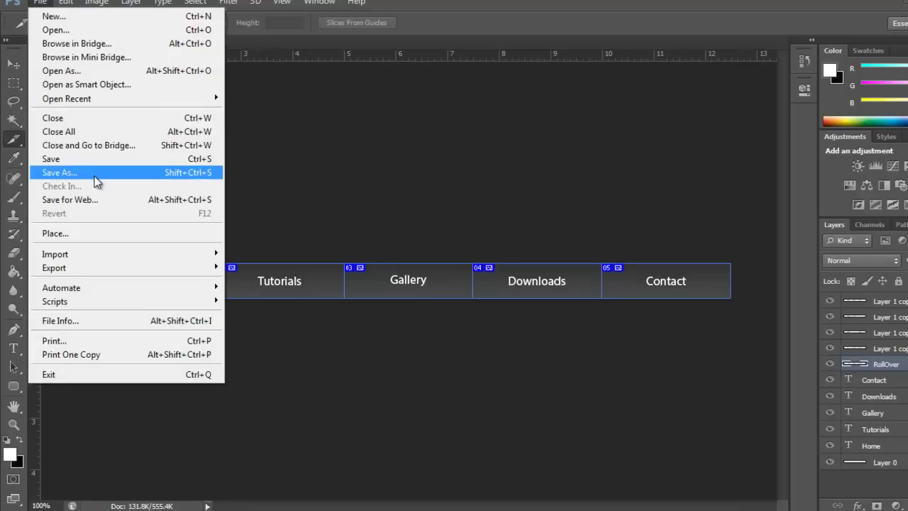
left_click(97, 199)
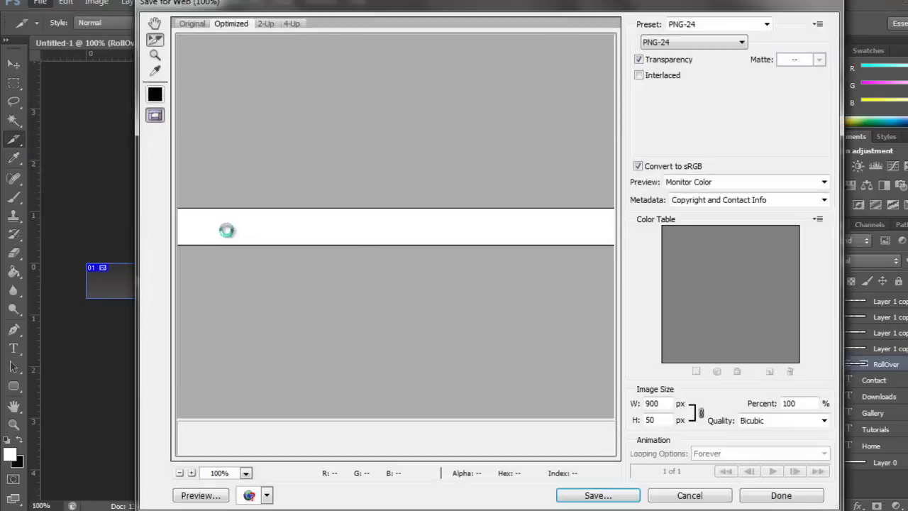
left_click(613, 492)
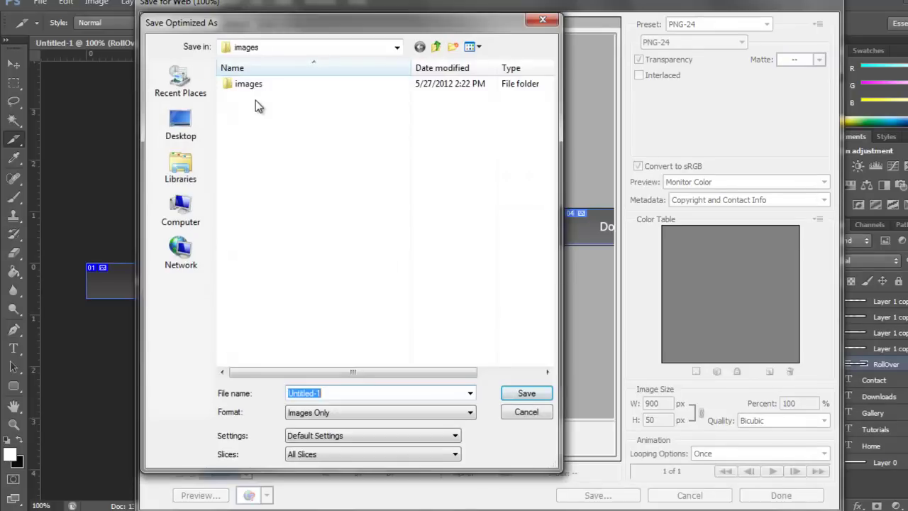
Save the highlighted slices into the images folder under the name NavOver.
double_click(256, 88)
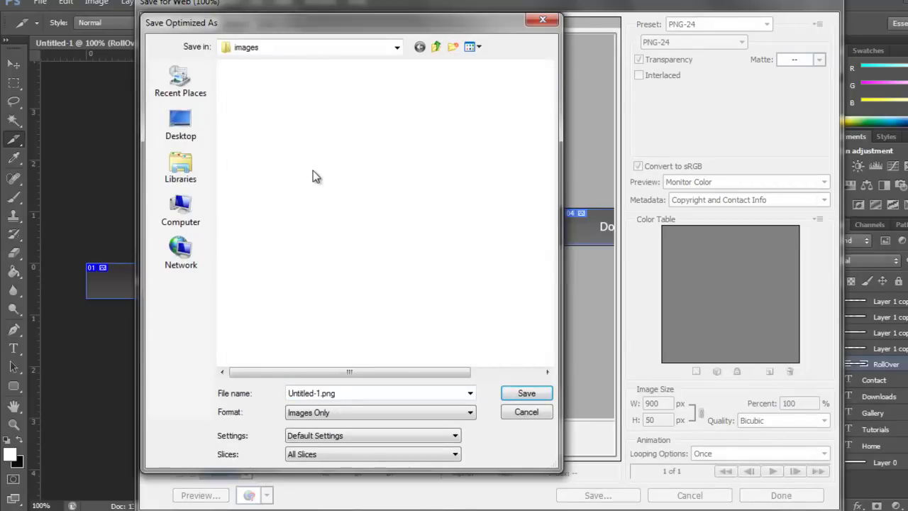
double_click(408, 391)
key("BackSpace")
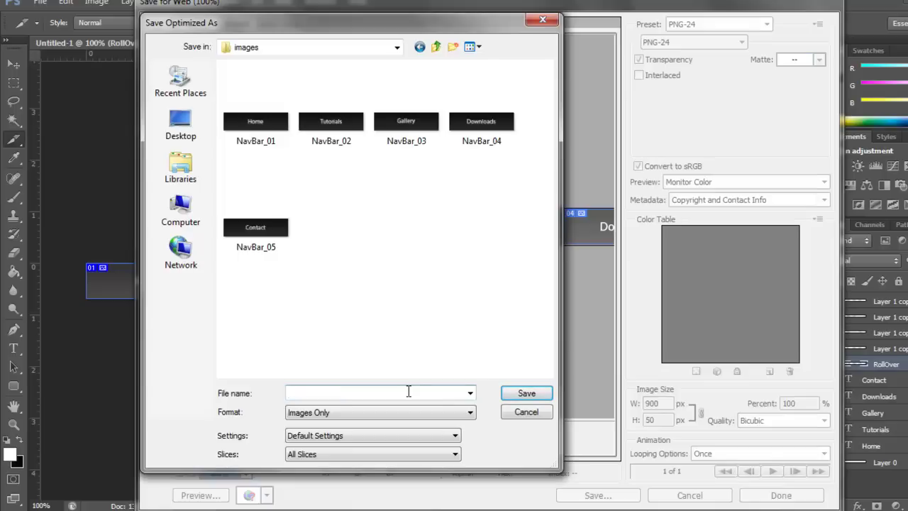
type("NavOver")
left_click(526, 395)
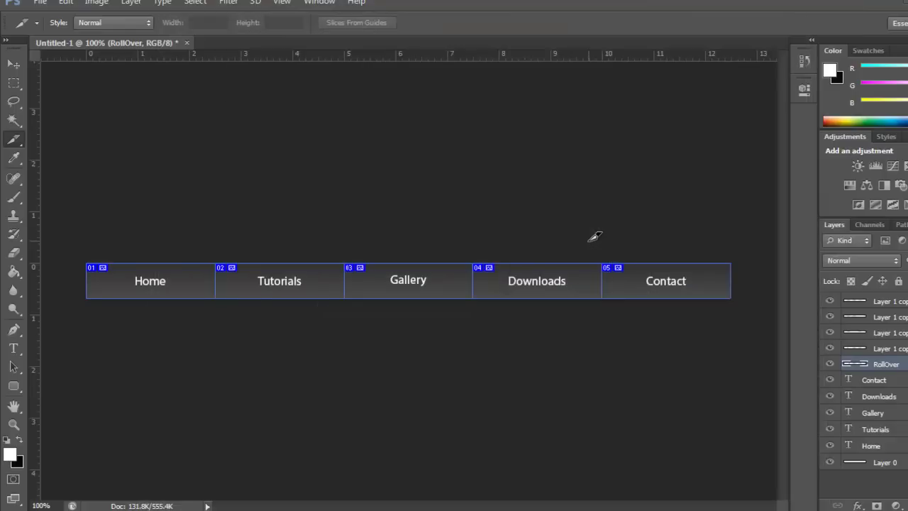
Open Index.html from the Website Tutorial folder in Dreamweaver.
left_click(13, 63)
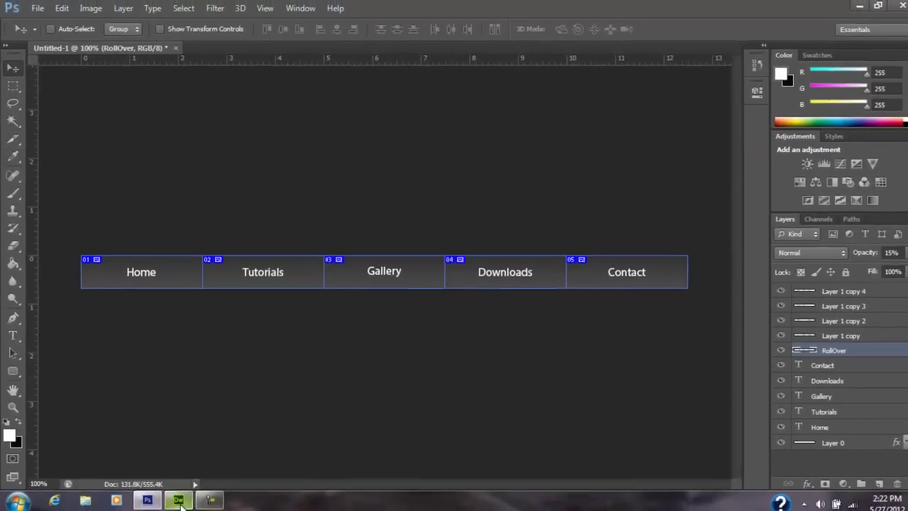
left_click(180, 501)
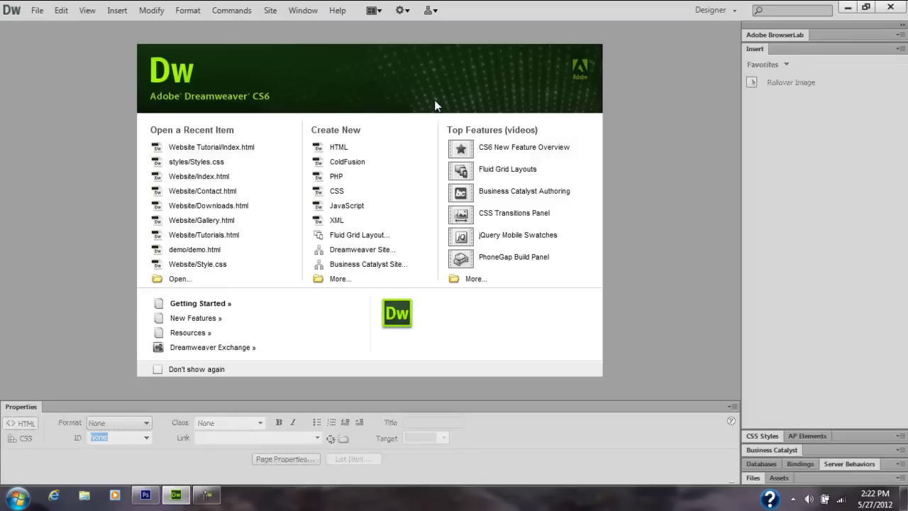
left_click(34, 11)
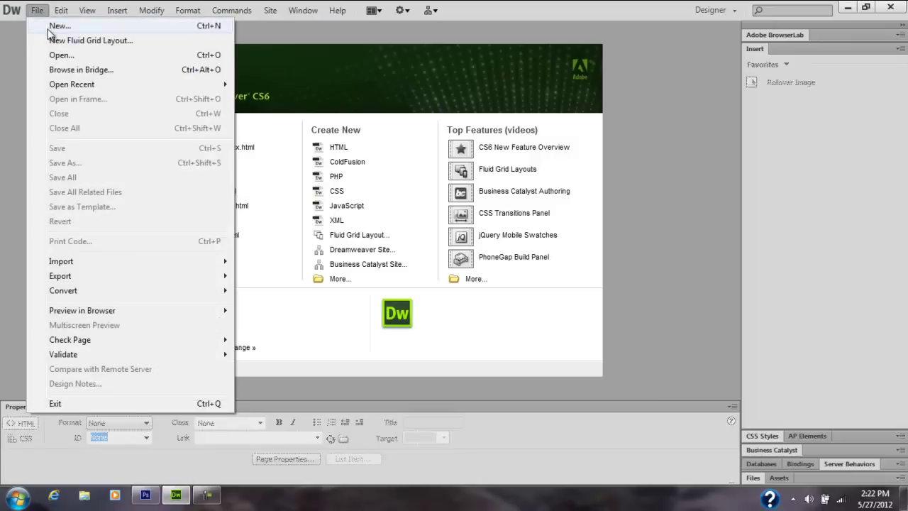
left_click(60, 57)
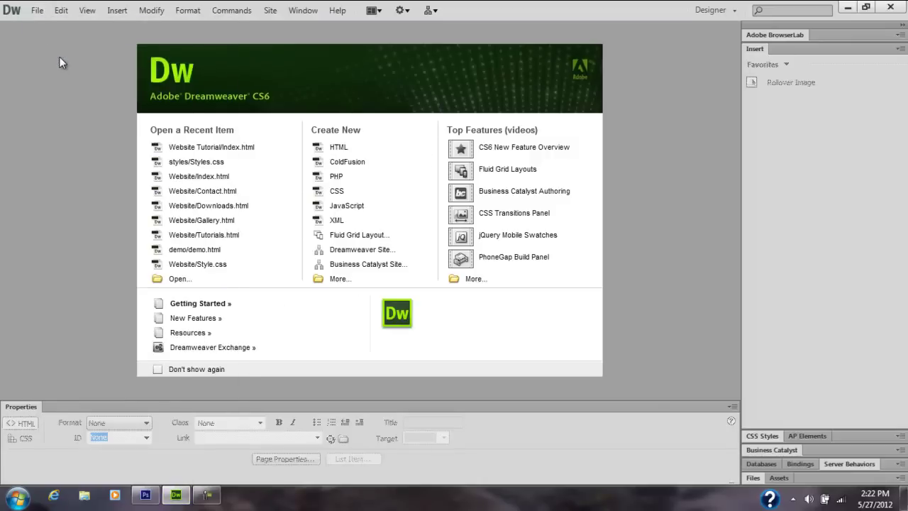
left_click(346, 155)
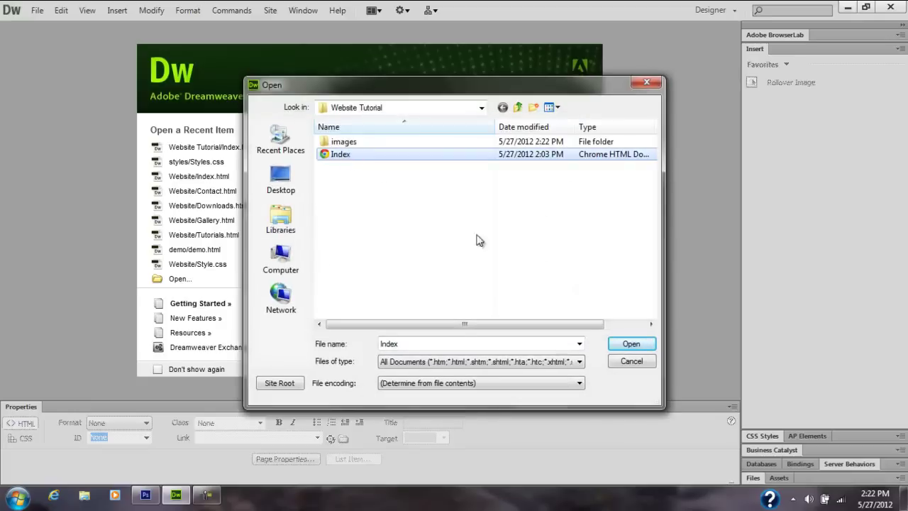
left_click(631, 344)
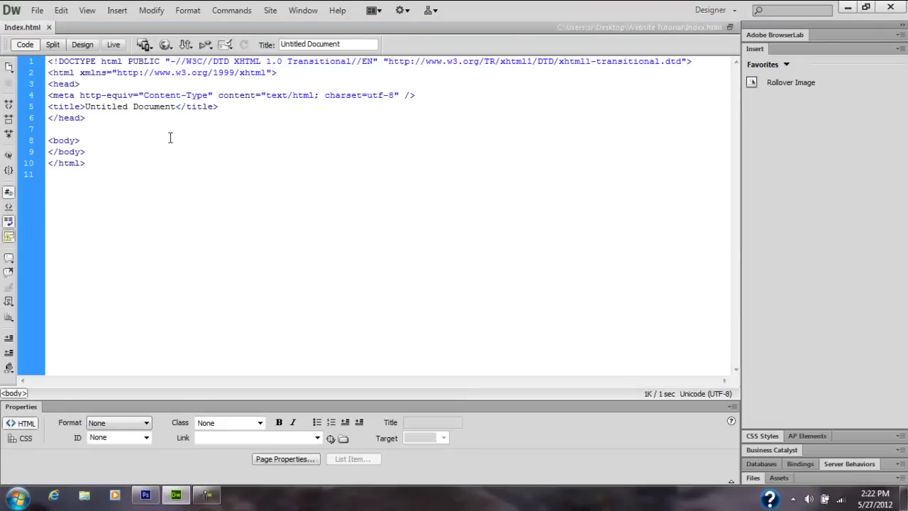
Add a blank line after the <body> tag and switch the Insert panel to Common.
left_click(170, 138)
key("Return")
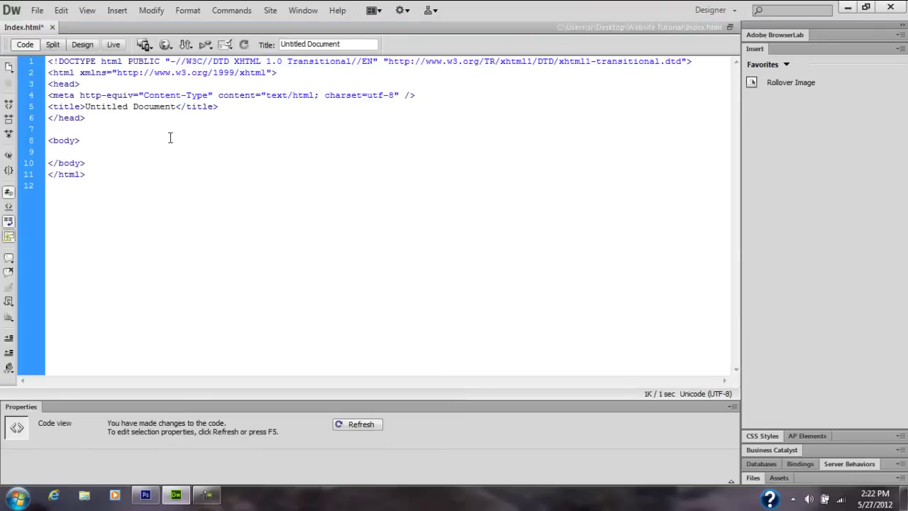
left_click(765, 64)
left_click(763, 66)
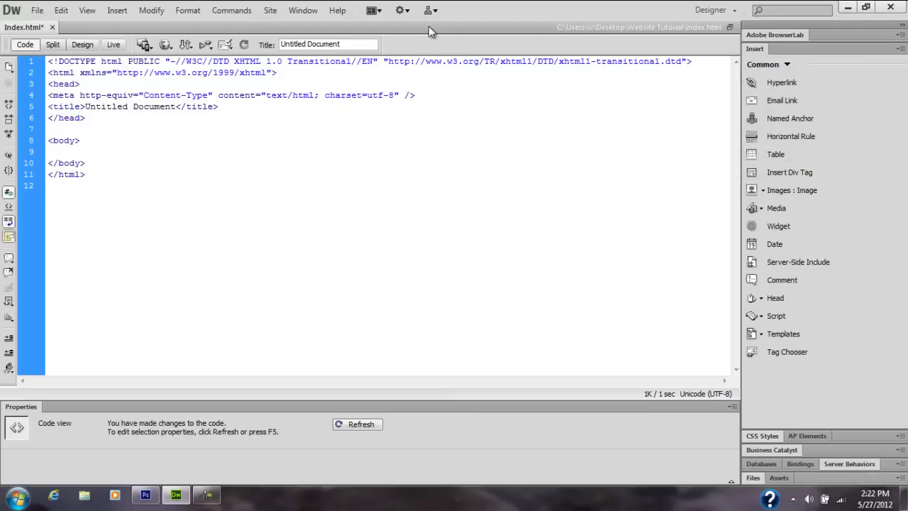
left_click(302, 11)
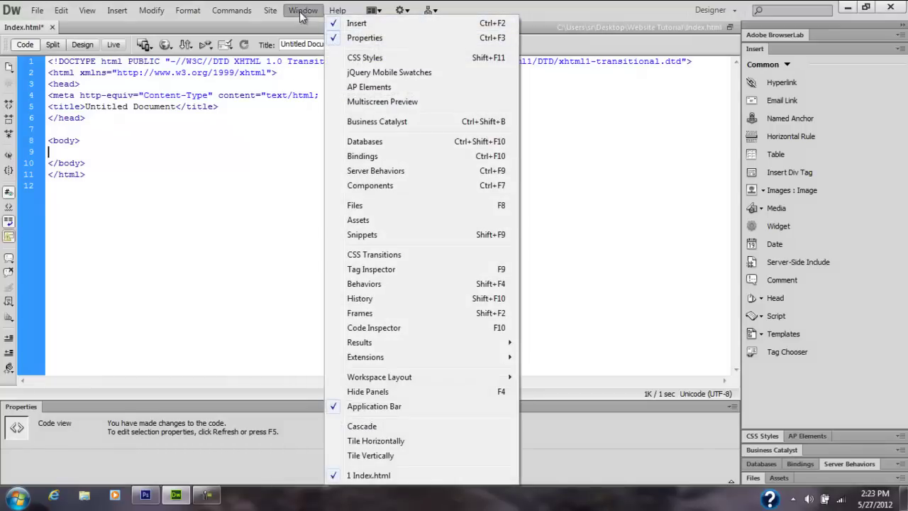
left_click(836, 178)
Insert a div with ID Navbar and start a new CSS rule for it.
left_click(805, 172)
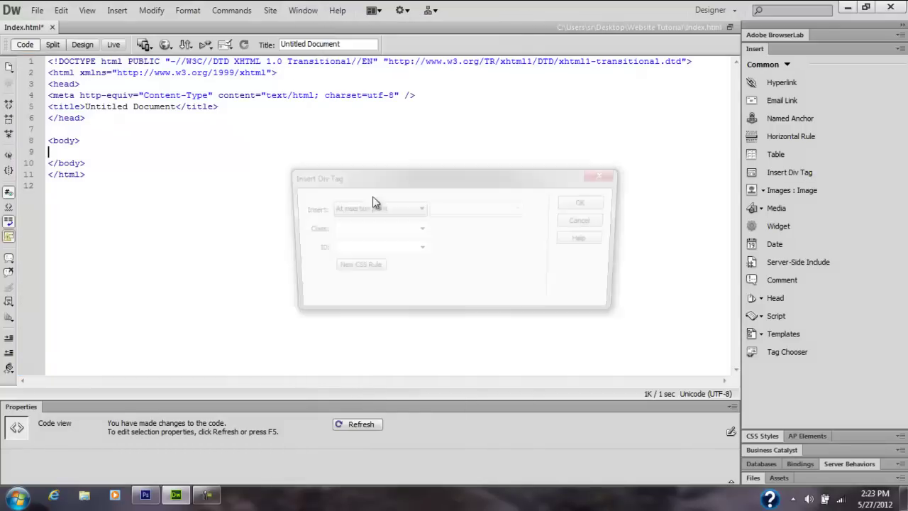
left_click(383, 252)
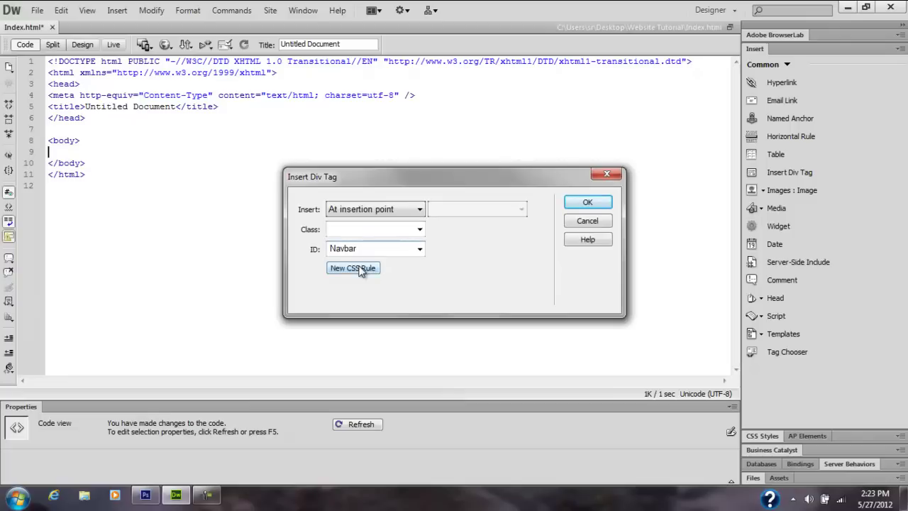
left_click(364, 269)
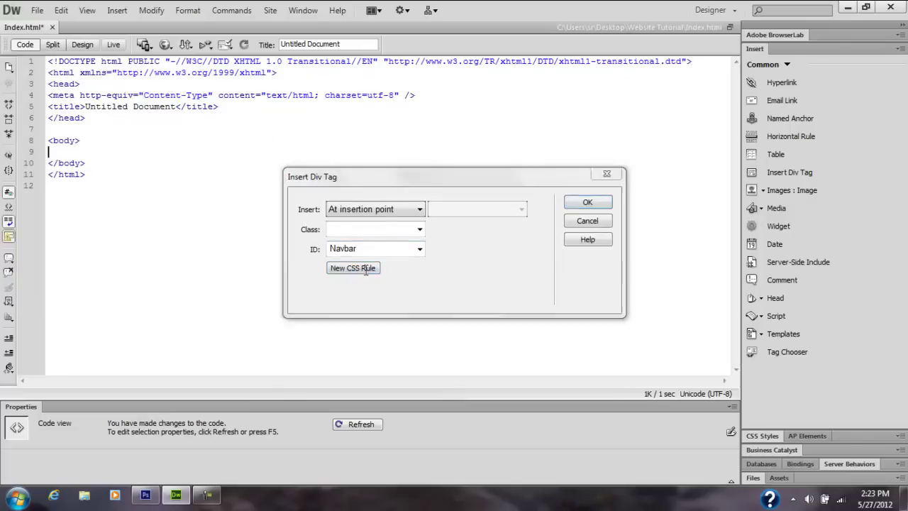
Give #Navbar width 900px, height 50px, and auto left and right margins.
left_click(595, 132)
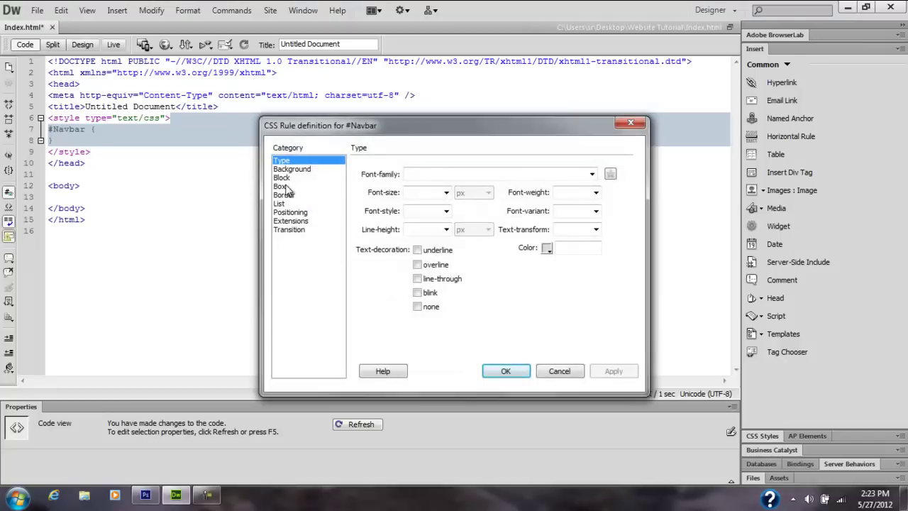
left_click(284, 186)
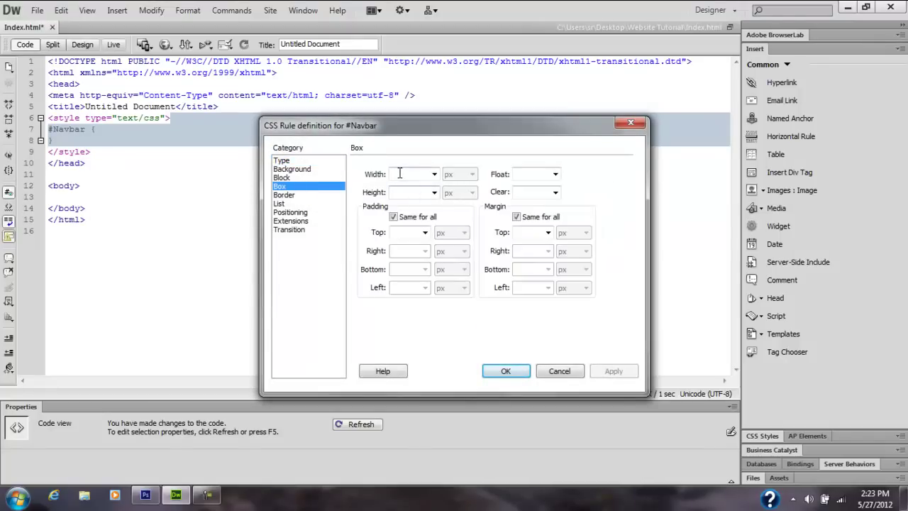
type("900")
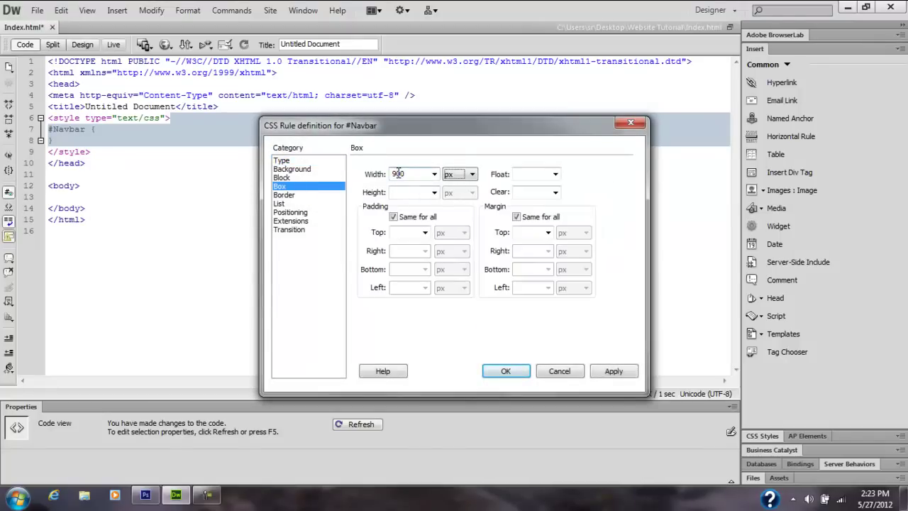
key("Tab")
key("Tab")
type("50")
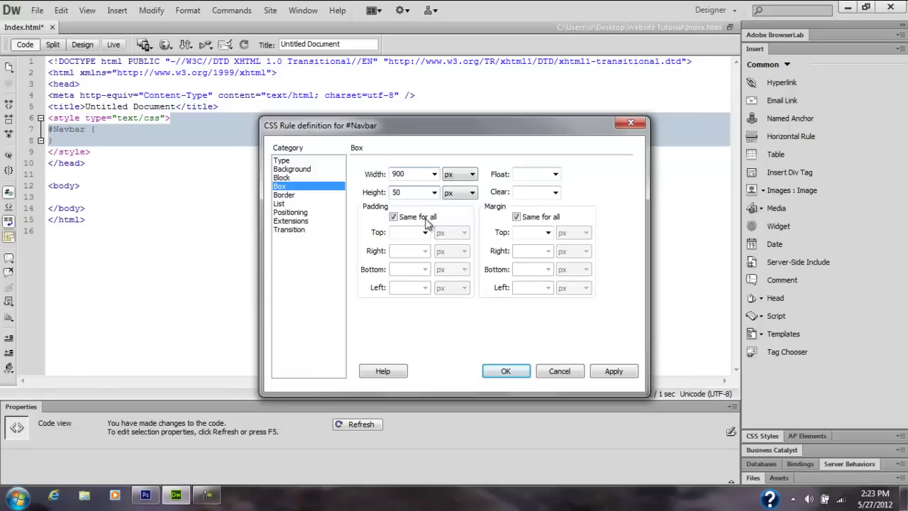
left_click(524, 222)
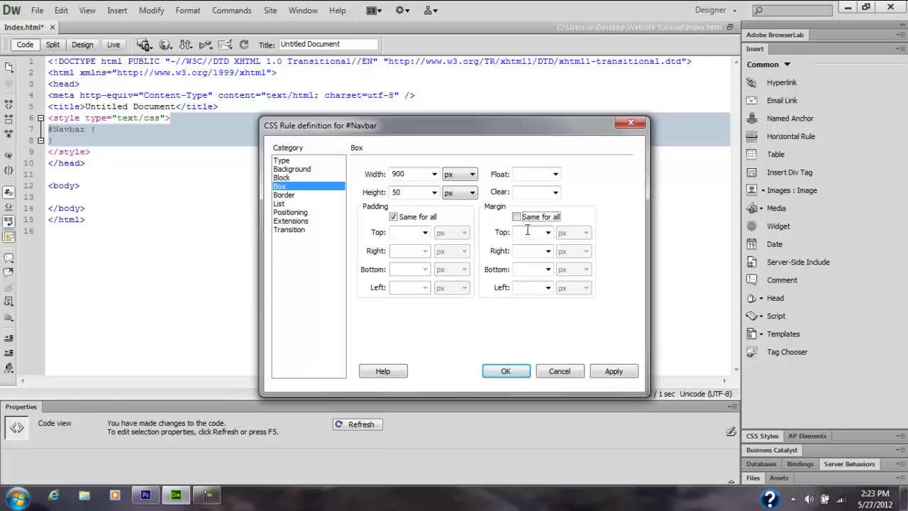
left_click(547, 250)
left_click(527, 260)
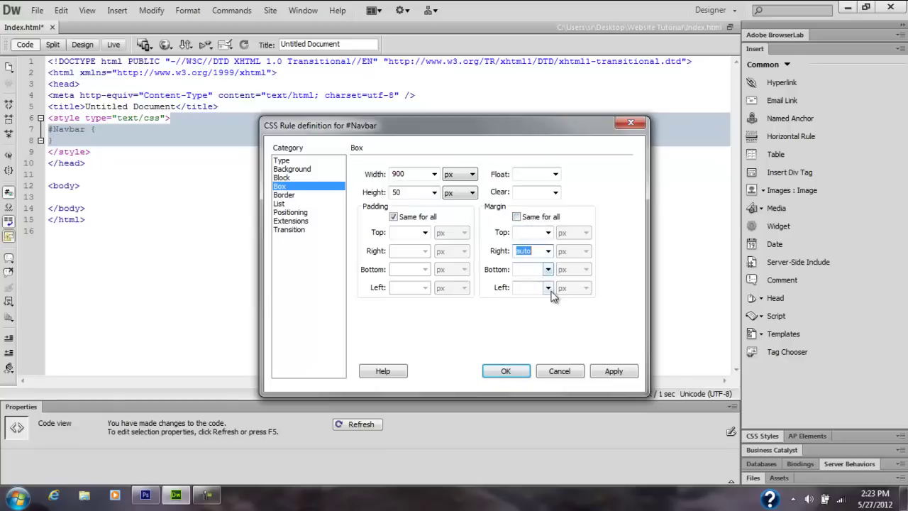
left_click(547, 287)
left_click(539, 297)
left_click(603, 372)
left_click(506, 372)
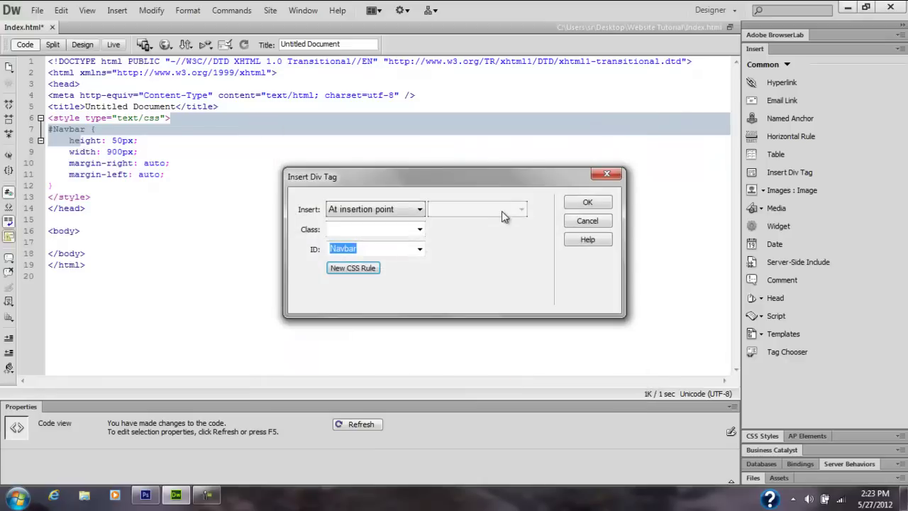
Insert the Navbar div, switch to Design view, and delete its placeholder text.
left_click(587, 202)
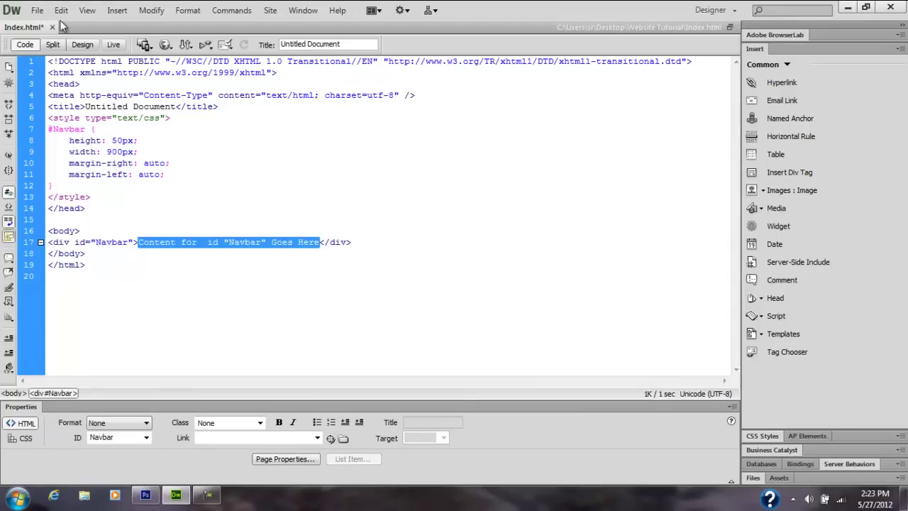
left_click(37, 10)
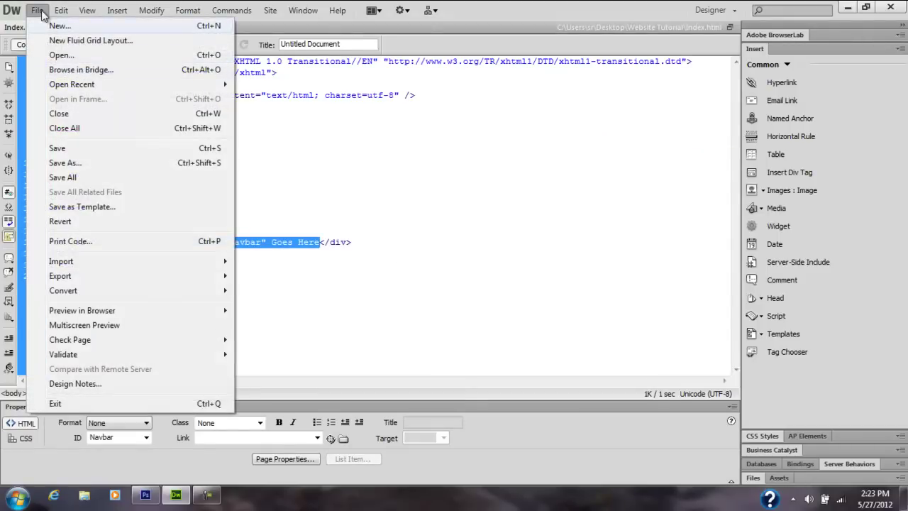
left_click(37, 9)
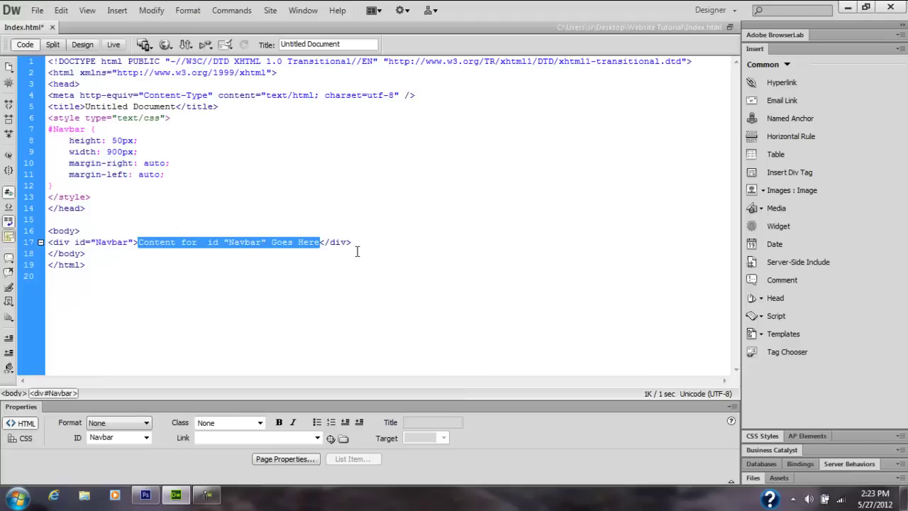
left_click(76, 44)
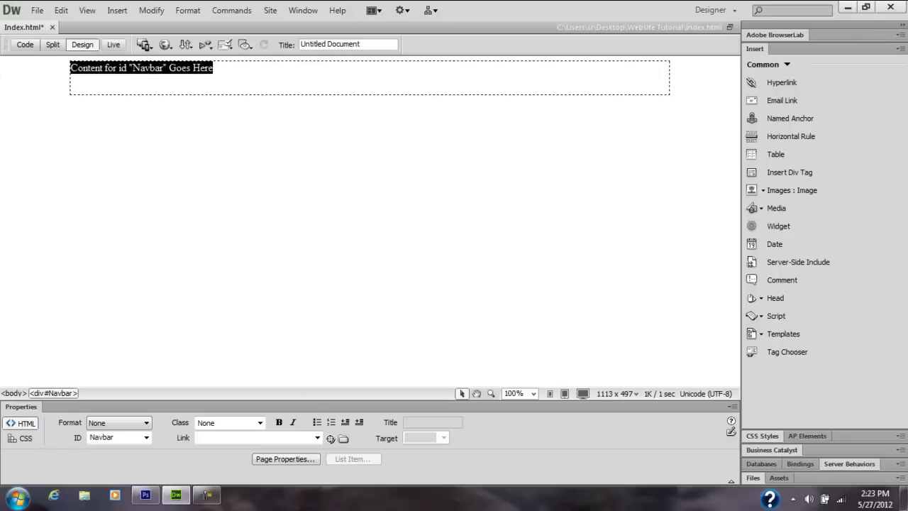
key("Delete")
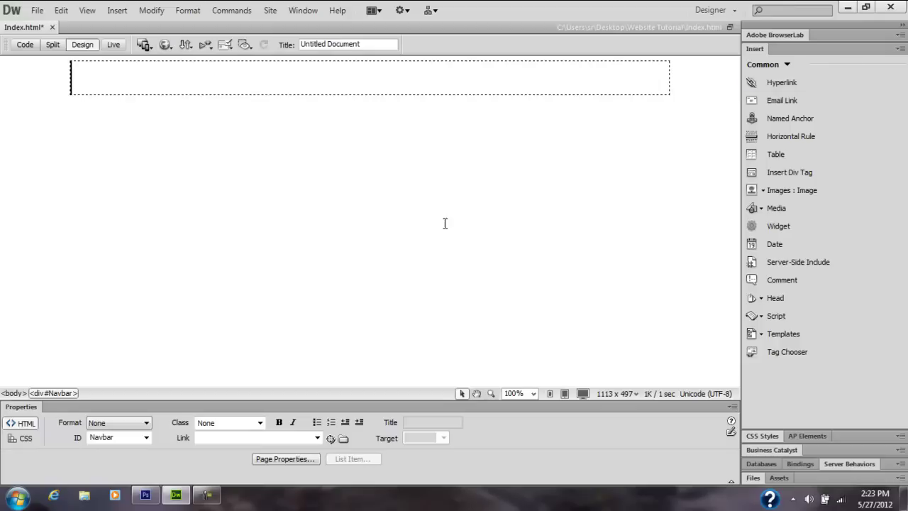
Start a Home rollover image from the Favorites panel with NavBar_01 as the original image.
left_click(779, 67)
left_click(782, 185)
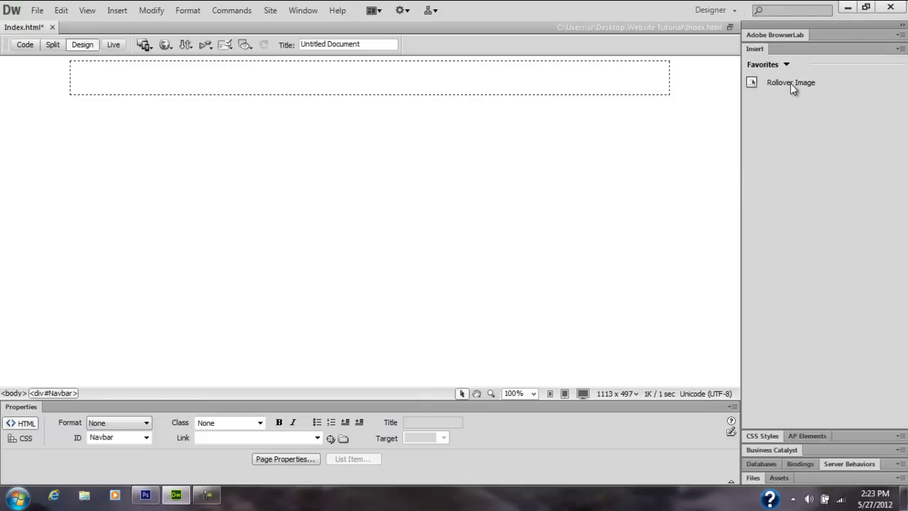
left_click(790, 83)
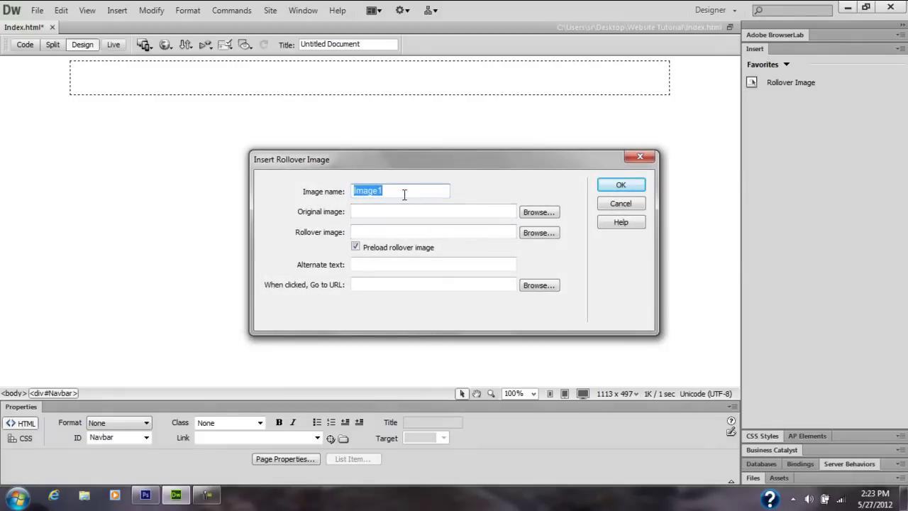
type("Home")
left_click(538, 212)
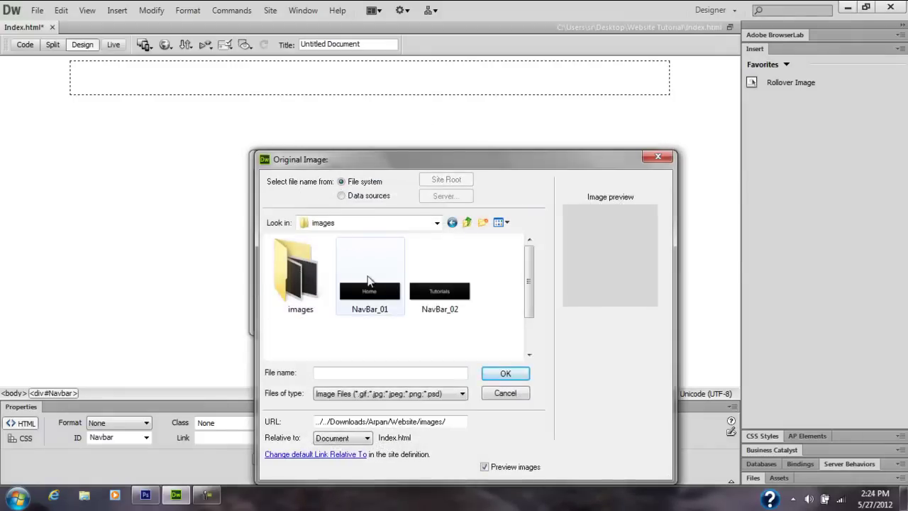
left_click_drag(529, 300, 457, 300)
left_click(369, 268)
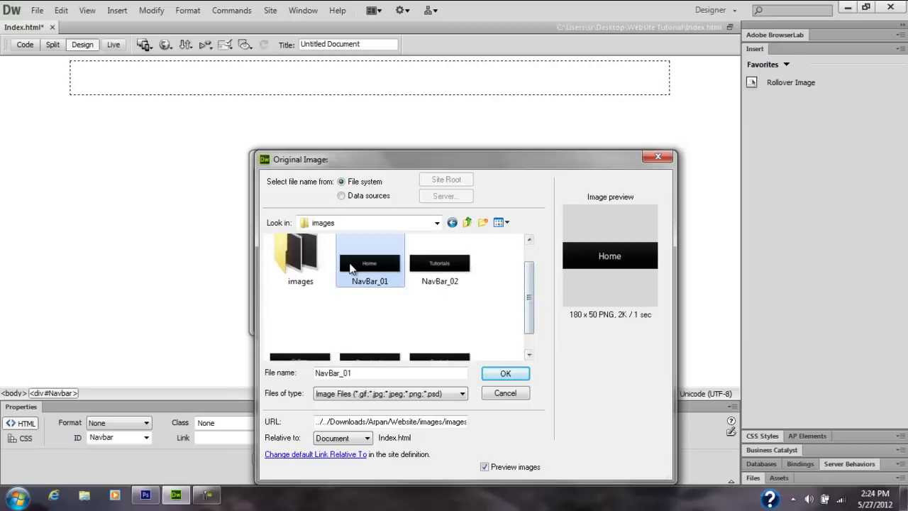
left_click(523, 377)
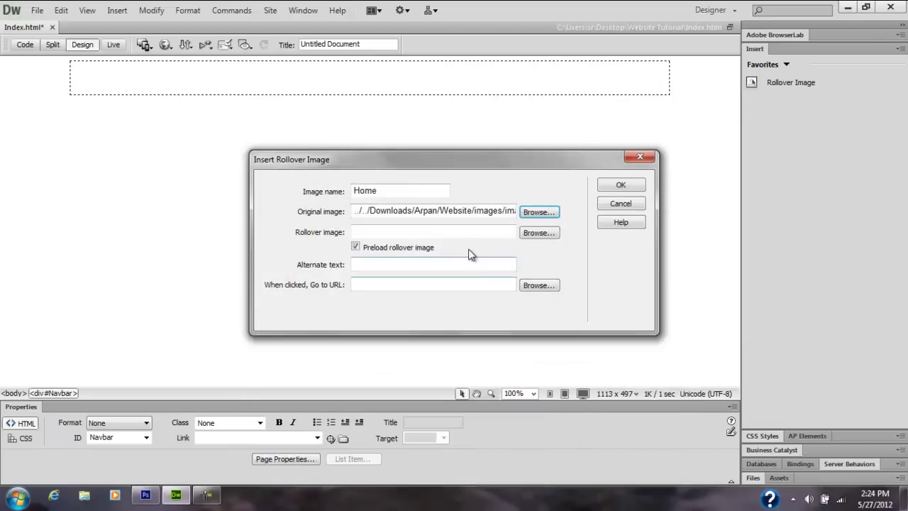
Set NavOver_01 as the rollover image, link it to Index.html, and insert it.
left_click(540, 232)
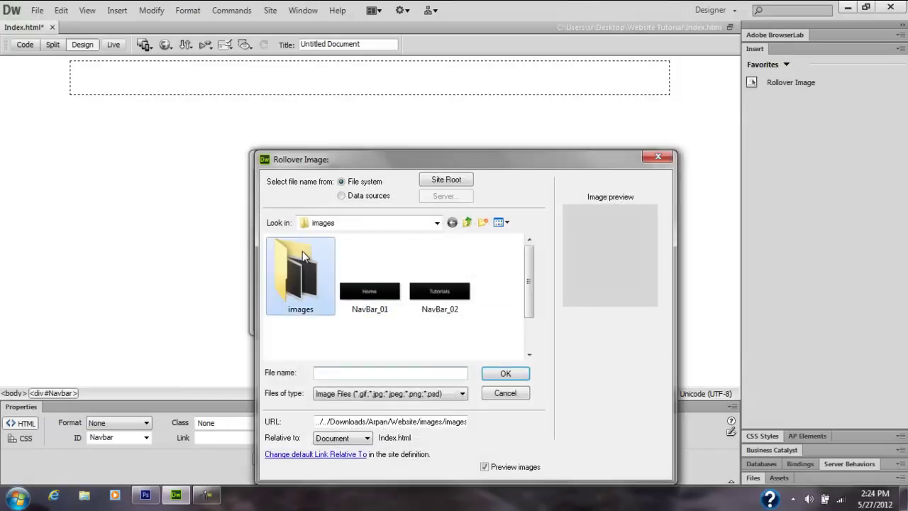
left_click(300, 284)
left_click(492, 375)
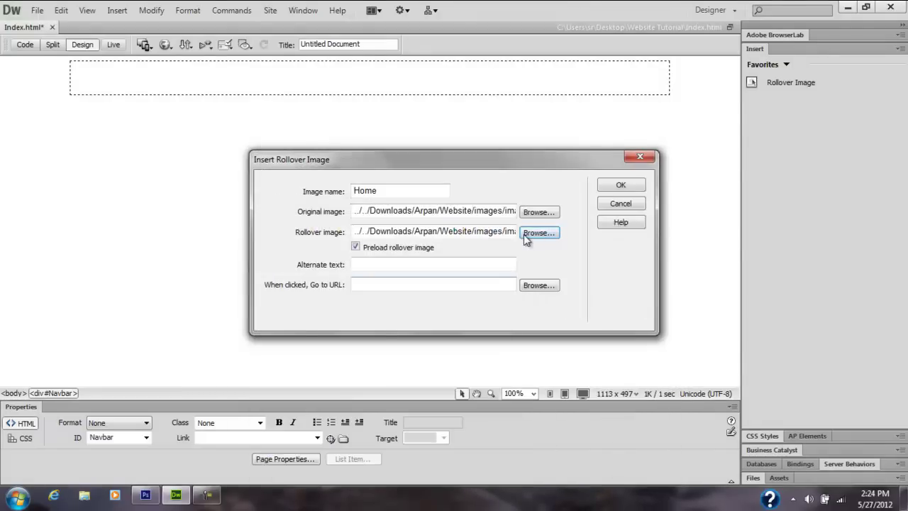
left_click(387, 285)
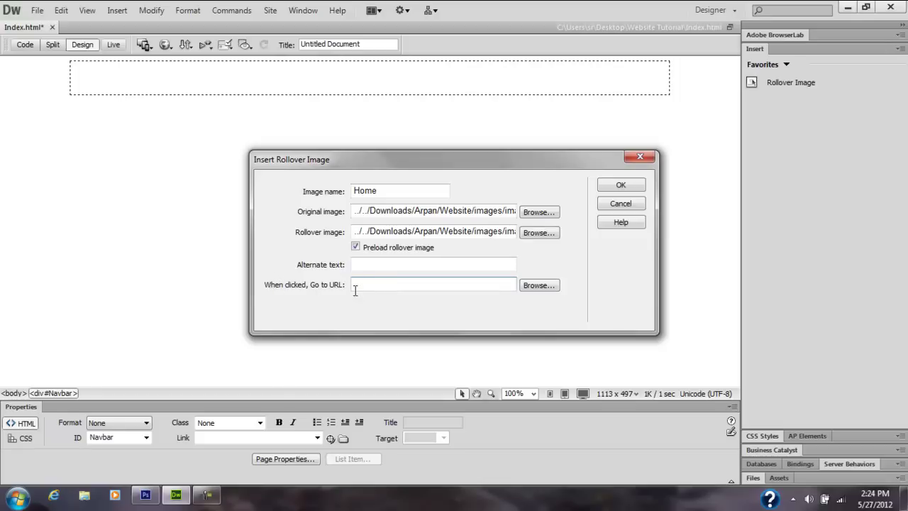
left_click(537, 287)
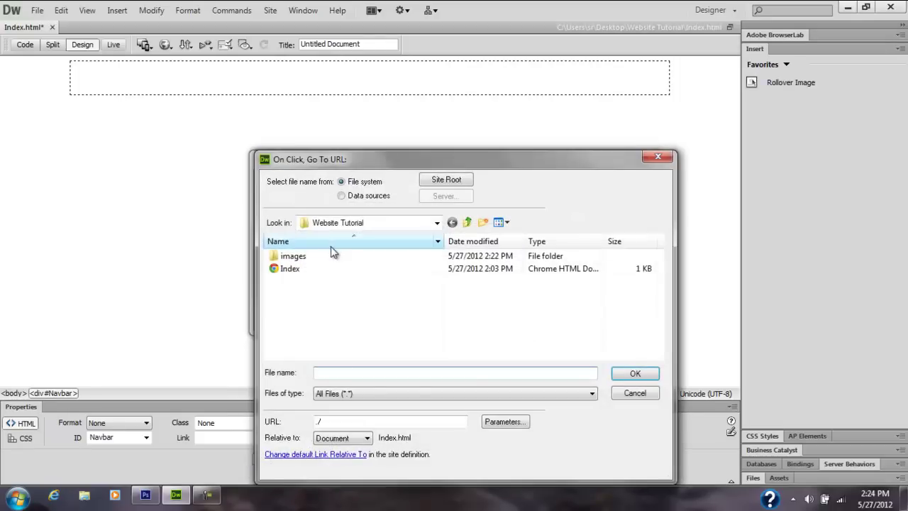
left_click(302, 269)
left_click(635, 373)
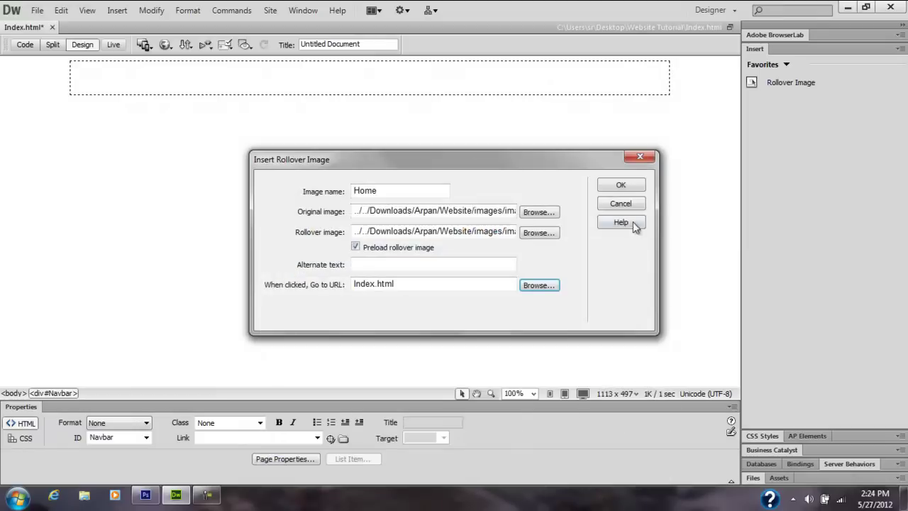
left_click(621, 186)
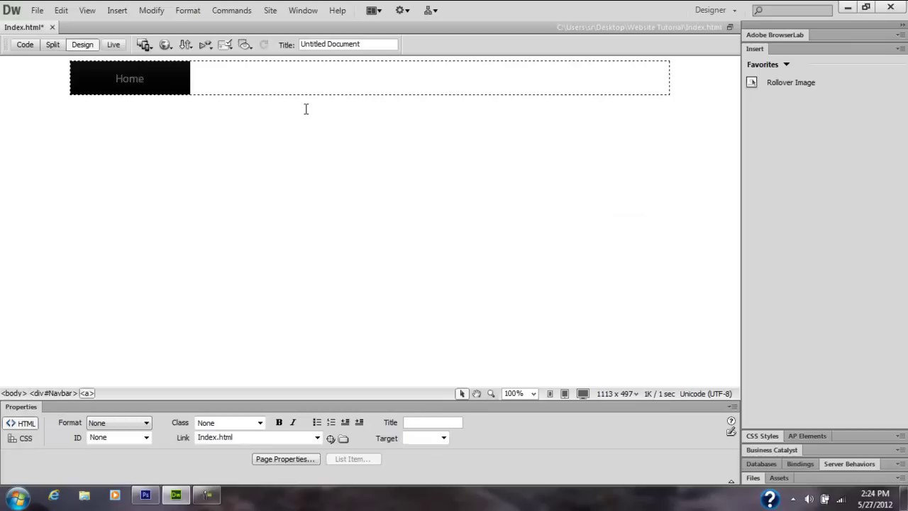
Insert a Tutorials rollover button using its normal and hover images from the images folder.
left_click(801, 85)
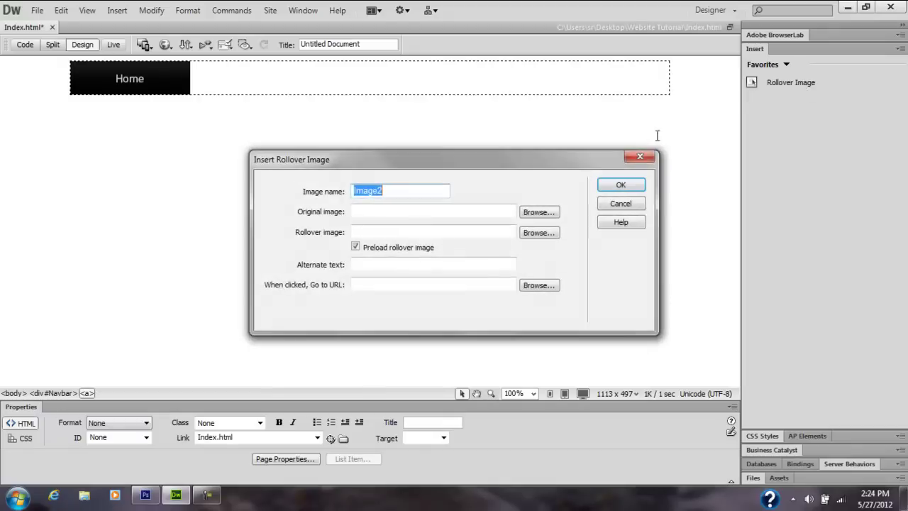
type("Tutorials")
left_click(537, 212)
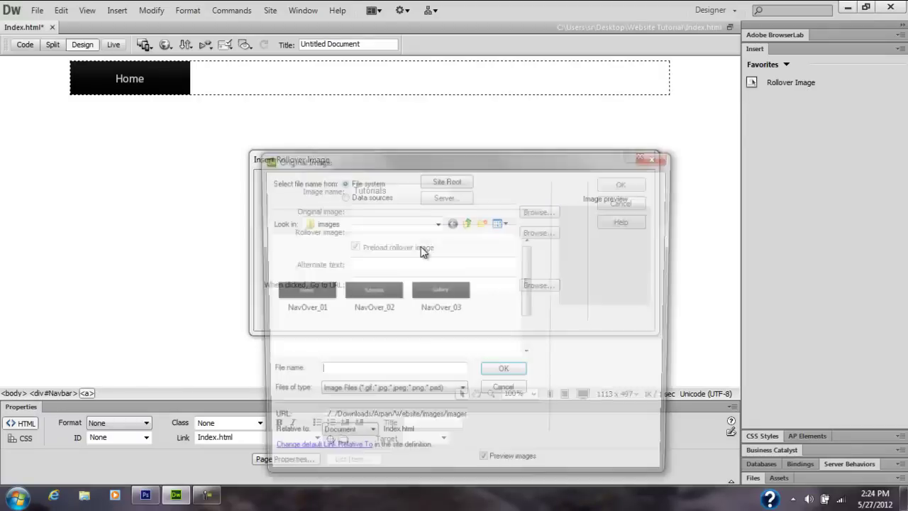
double_click(383, 298)
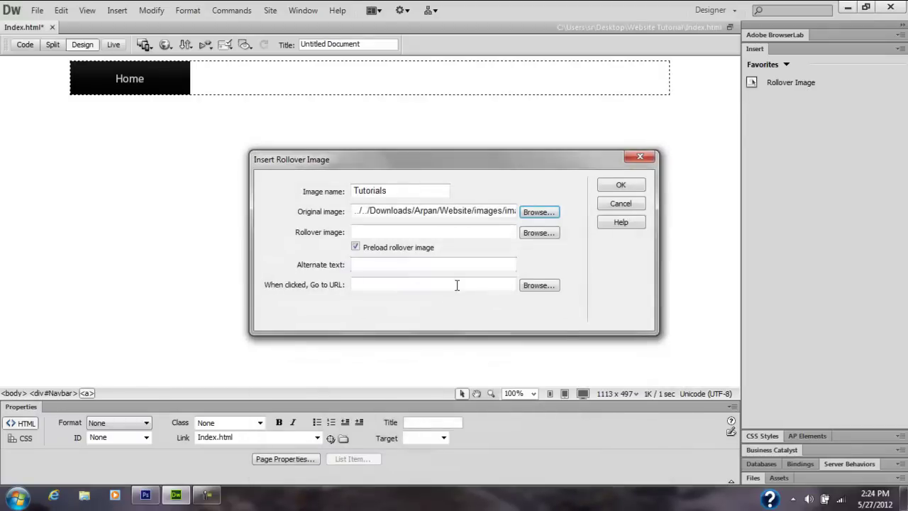
left_click(539, 211)
left_click(340, 222)
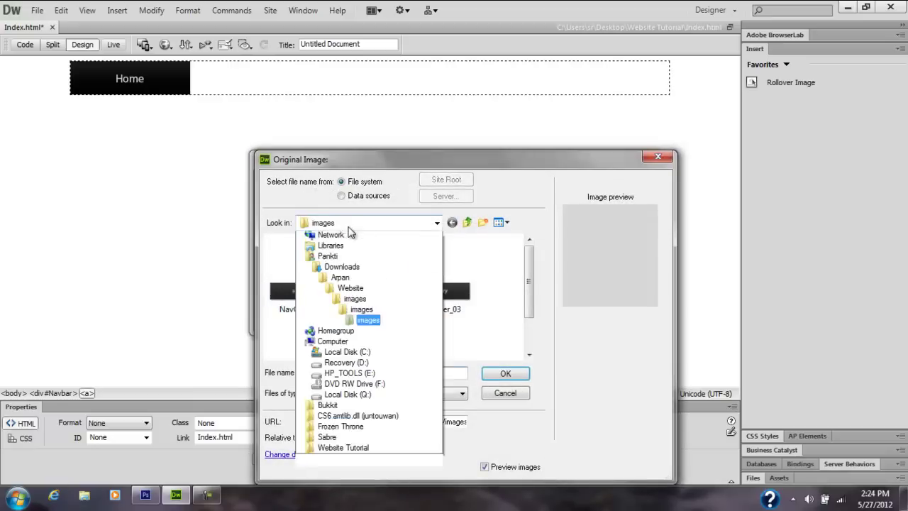
left_click(361, 321)
double_click(438, 287)
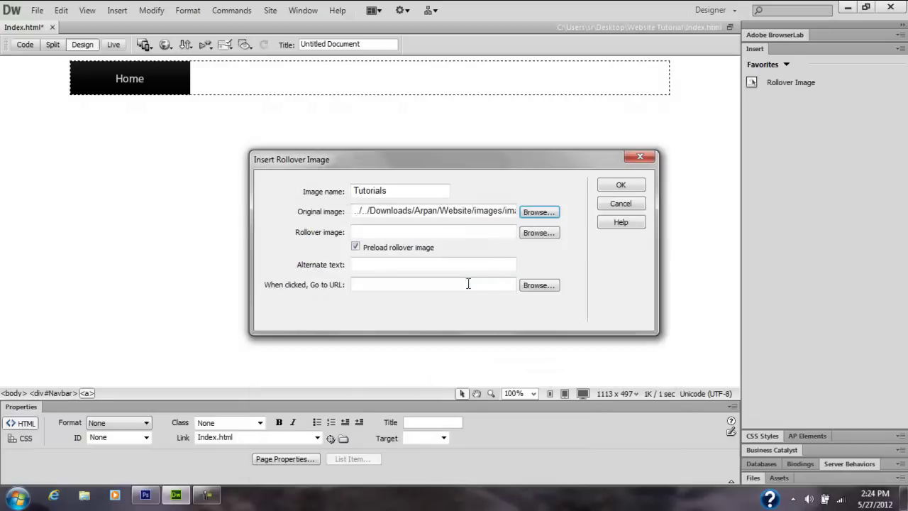
left_click(539, 232)
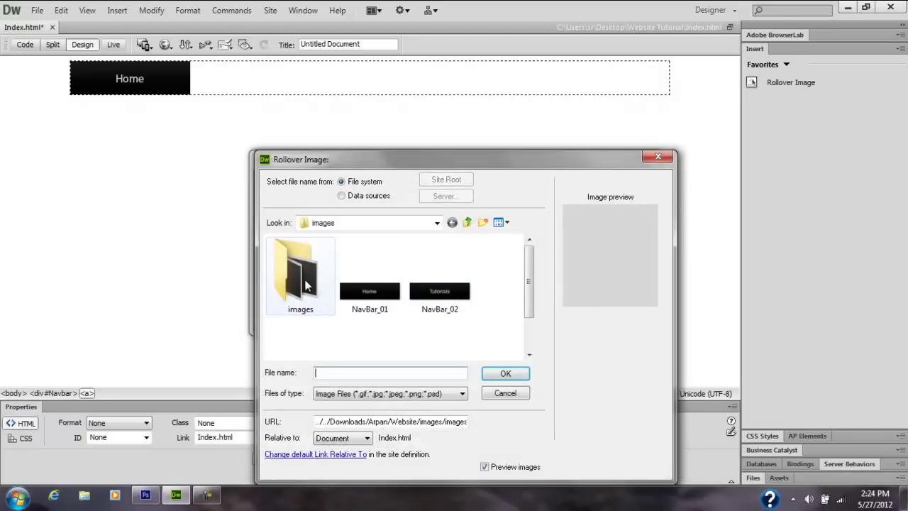
double_click(369, 288)
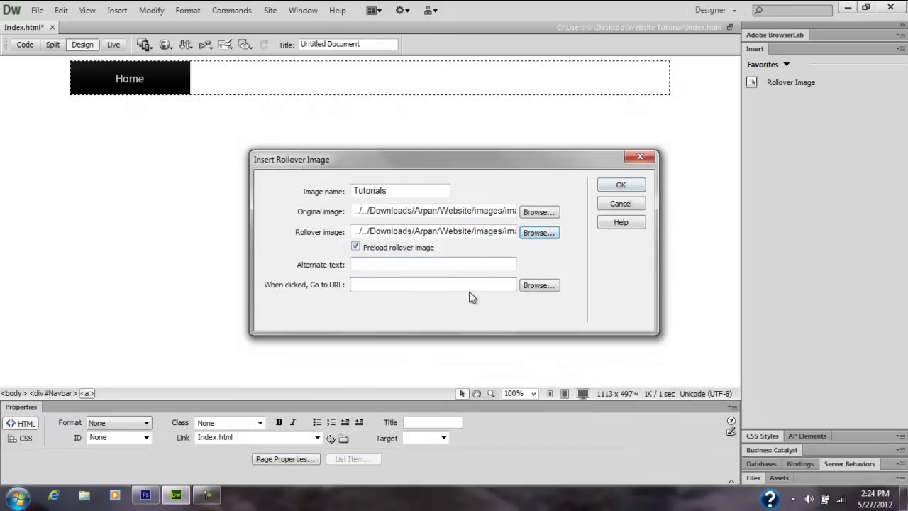
left_click(621, 185)
Insert a Gallery rollover button using NavBar_03 and NavOver_03.
left_click(802, 84)
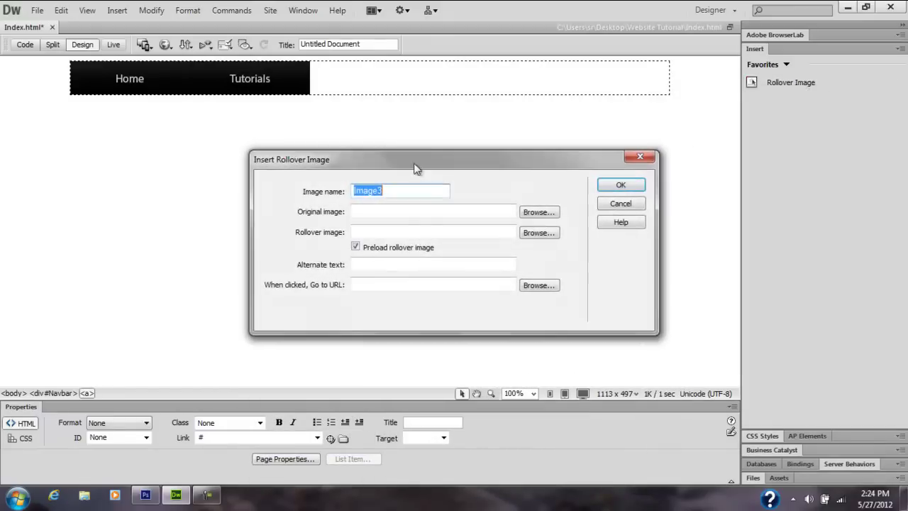
type("Gallery")
left_click(539, 212)
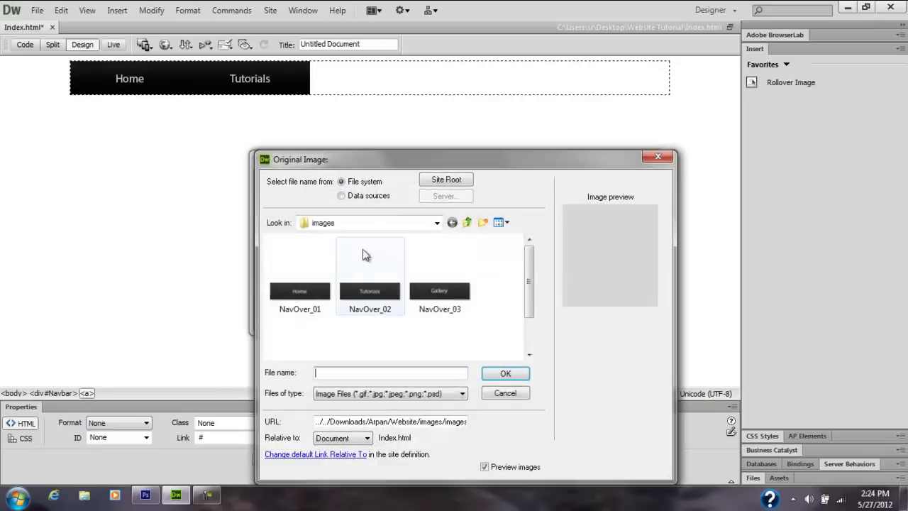
left_click(368, 223)
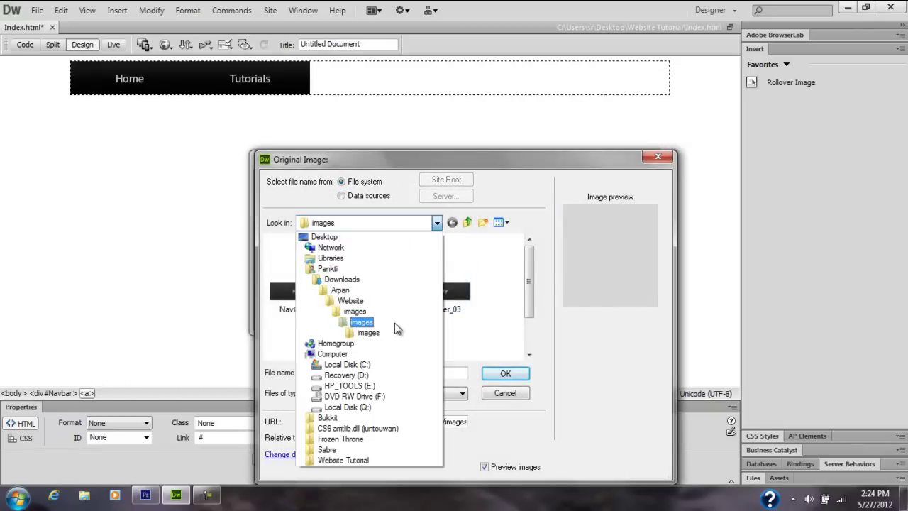
left_click(395, 323)
scroll(531, 298, "down", 2)
left_click(296, 329)
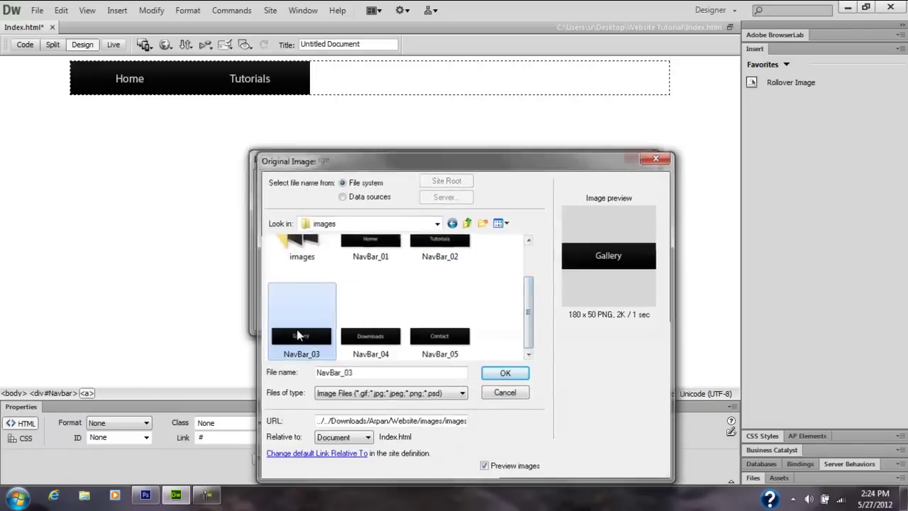
double_click(297, 333)
left_click(537, 236)
left_click(387, 222)
left_click(396, 320)
double_click(317, 288)
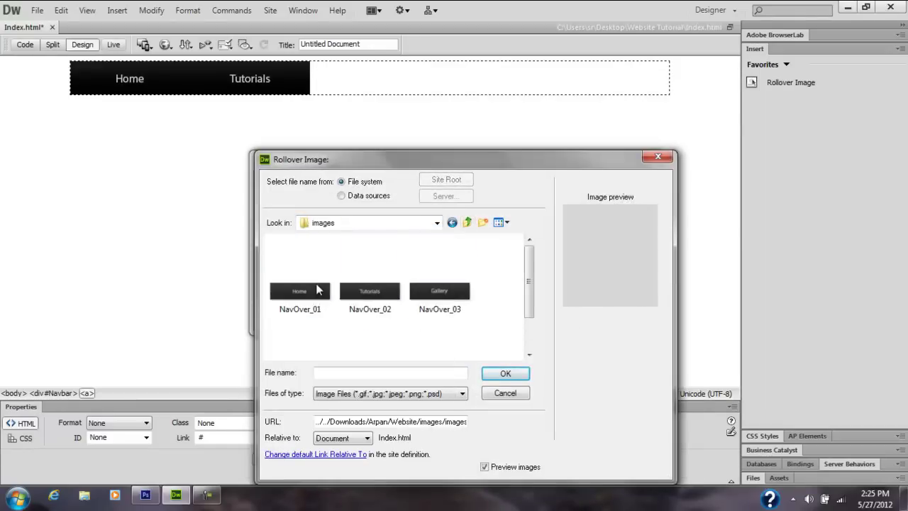
double_click(463, 287)
left_click(626, 185)
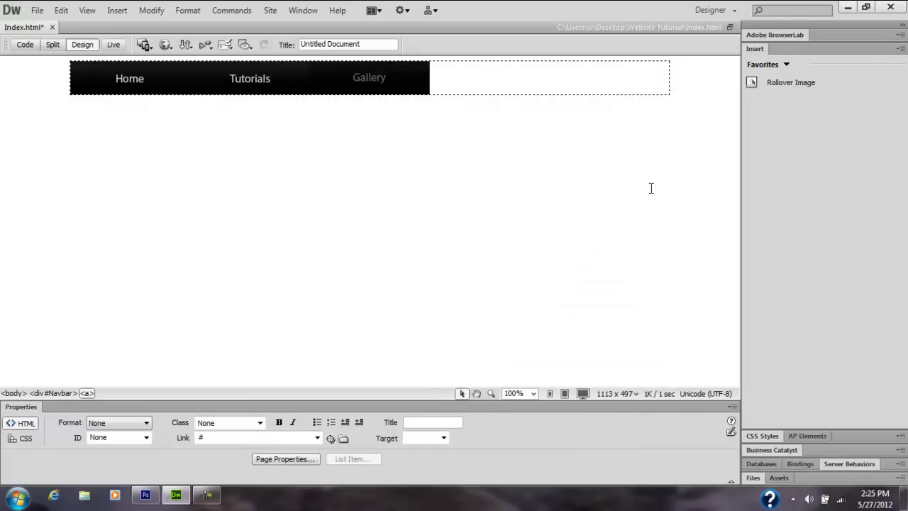
Insert a Downloads rollover button using NavBar_04 and NavOver_04.
left_click(789, 83)
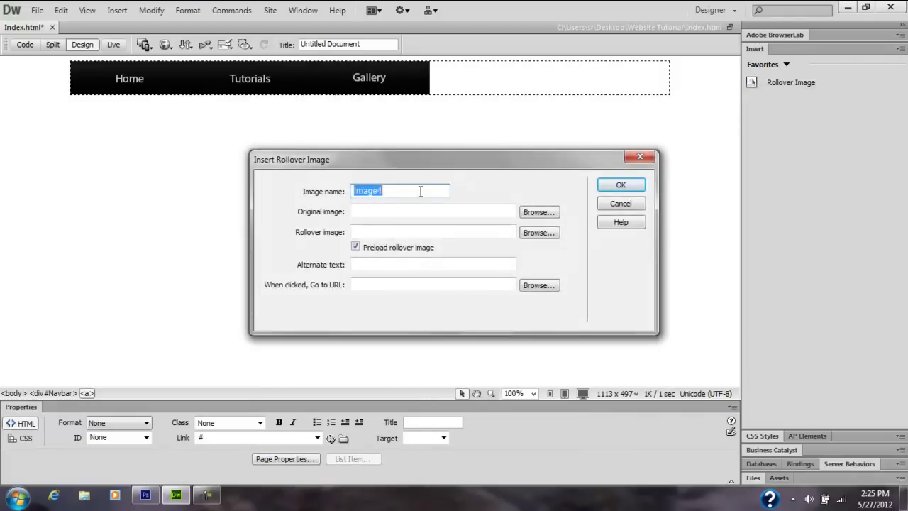
type("Downloads")
left_click(539, 211)
left_click(326, 223)
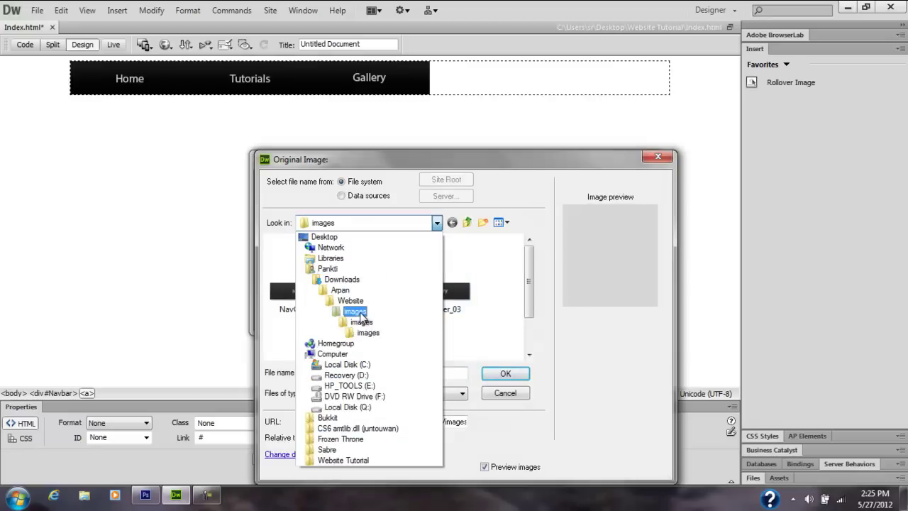
left_click(360, 312)
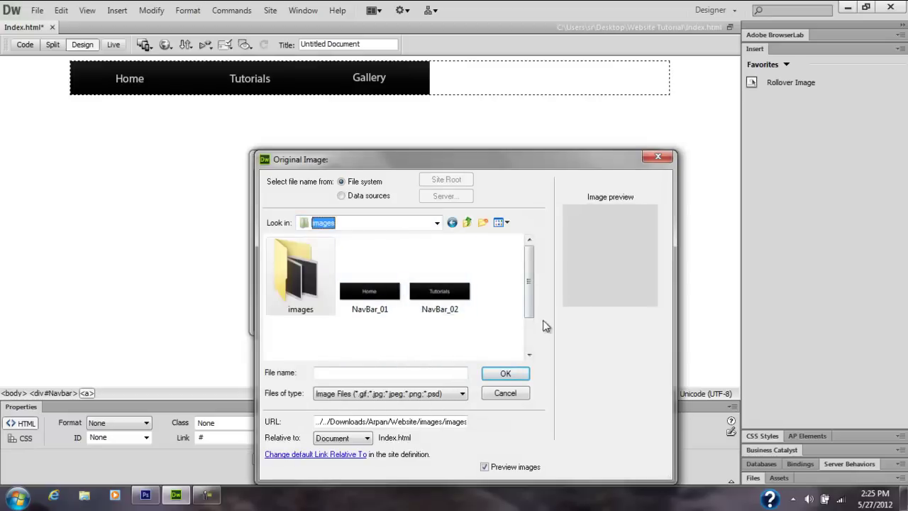
scroll(440, 341, "down", 1)
double_click(370, 304)
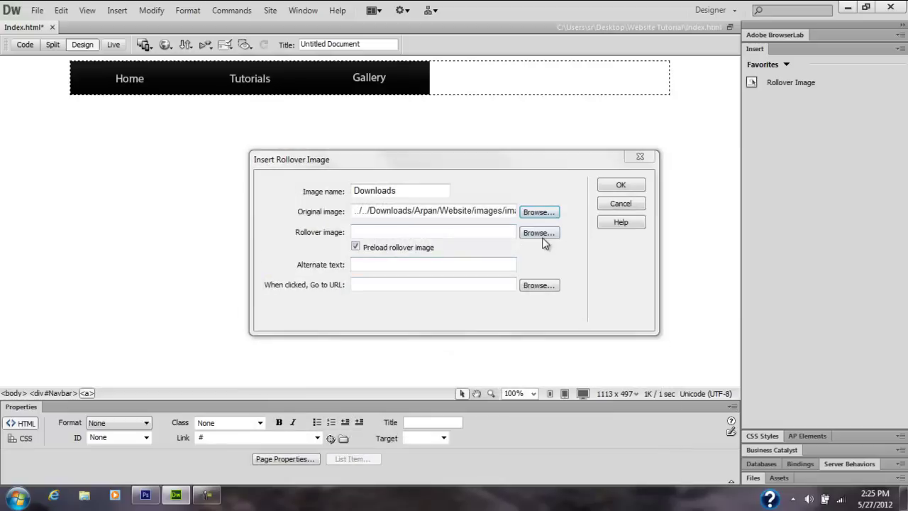
left_click(539, 232)
scroll(333, 269, "down", 1)
scroll(531, 314, "down", 1)
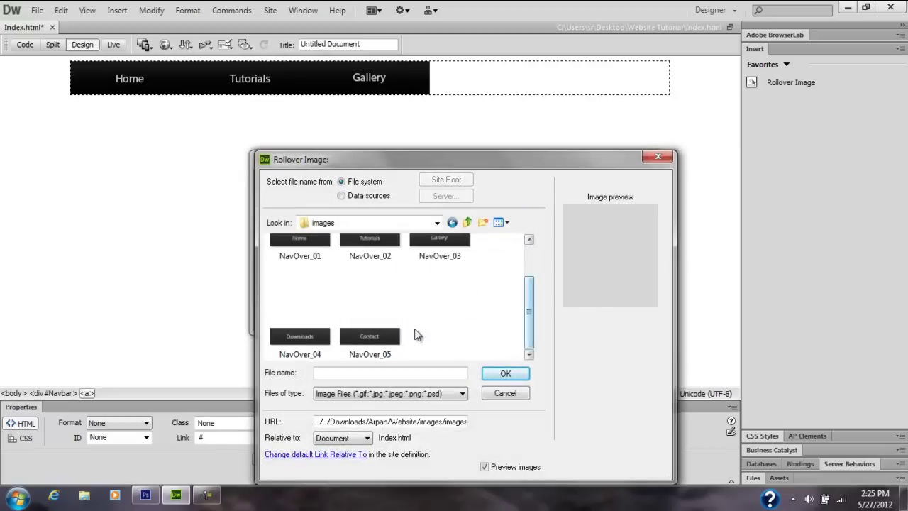
double_click(300, 336)
left_click(608, 185)
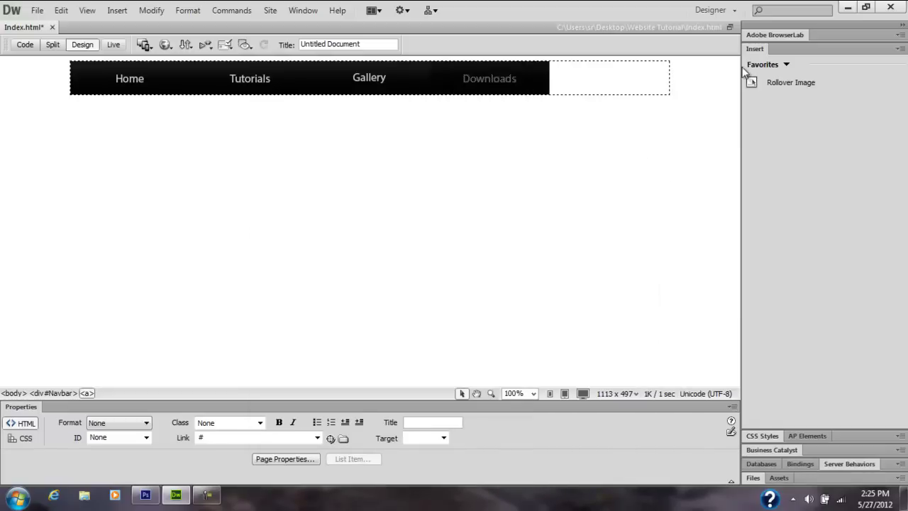
Insert a Contact rollover button using NavBar_05 and NavOver_05.
left_click(777, 89)
type("Contact")
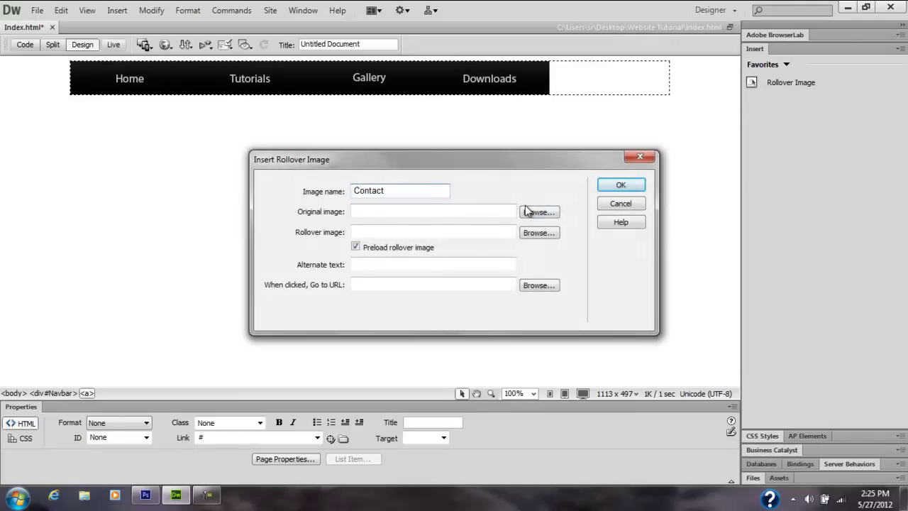
left_click(526, 216)
left_click(434, 222)
left_click(376, 327)
scroll(432, 327, "down", 2)
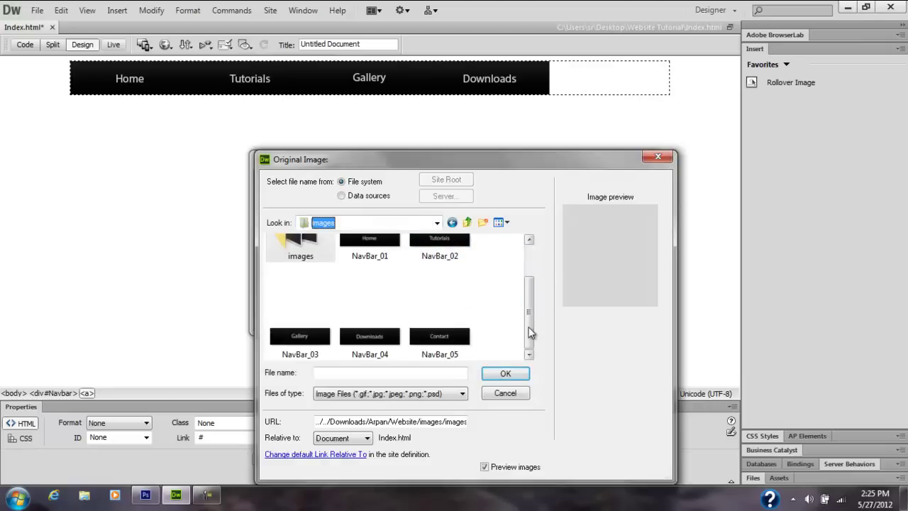
double_click(429, 329)
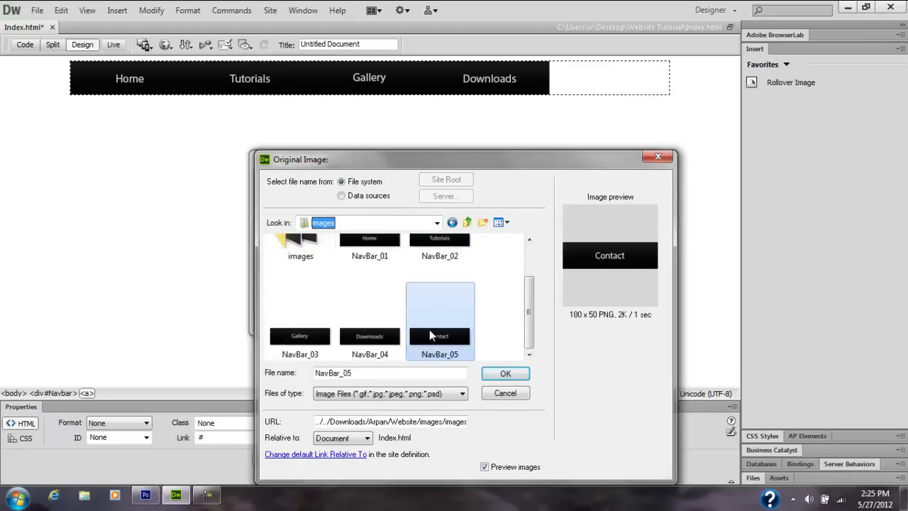
left_click(539, 233)
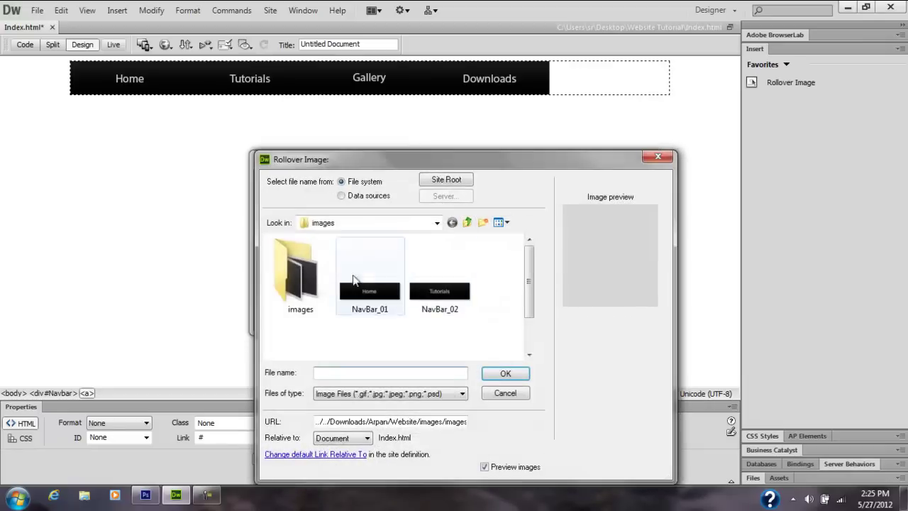
double_click(322, 295)
scroll(529, 329, "down", 2)
double_click(378, 327)
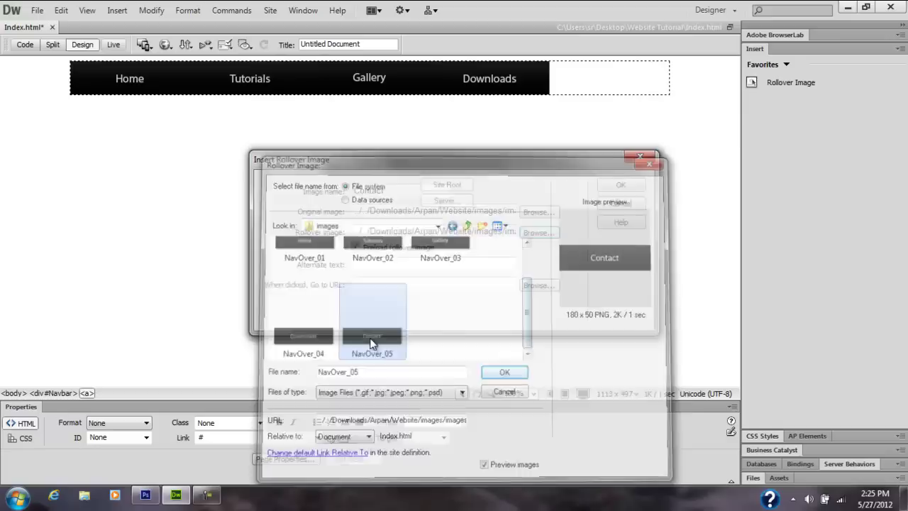
left_click(621, 185)
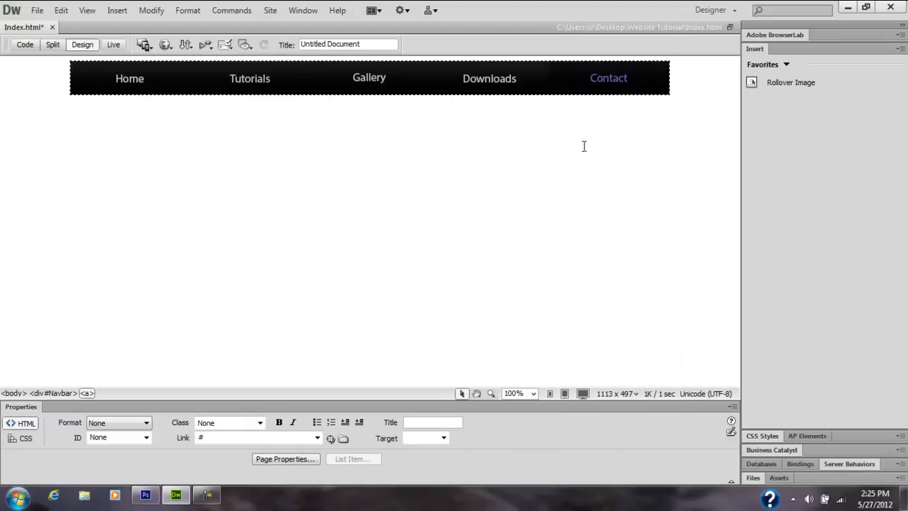
Switch to Live view and check the Home button's rollover in the finished navbar.
left_click(111, 45)
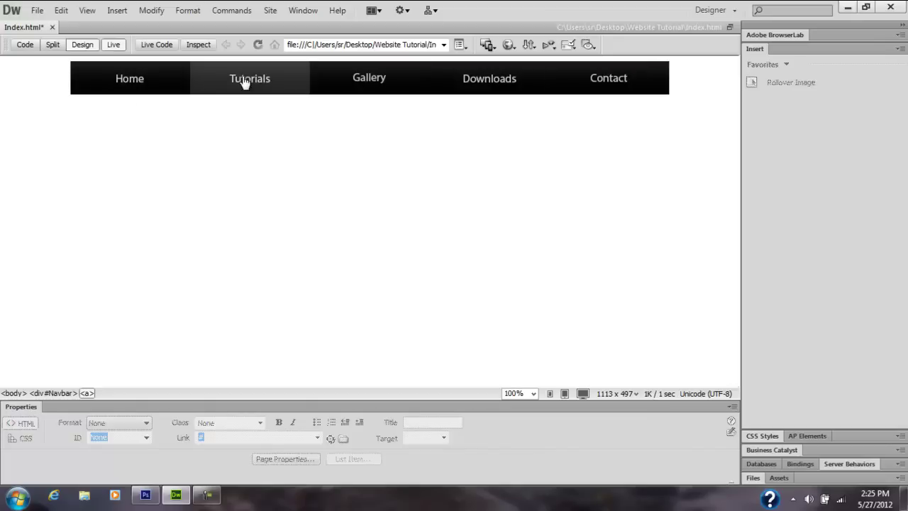
left_click(134, 89)
left_click(227, 232)
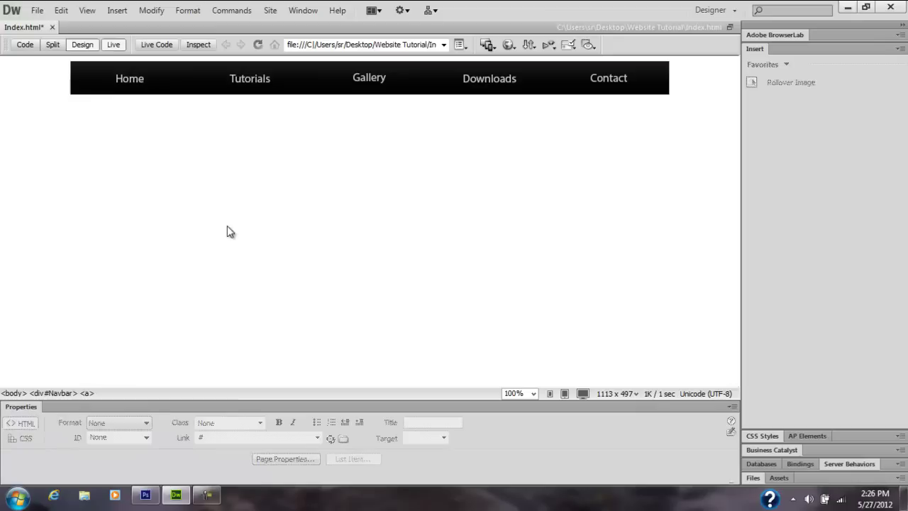